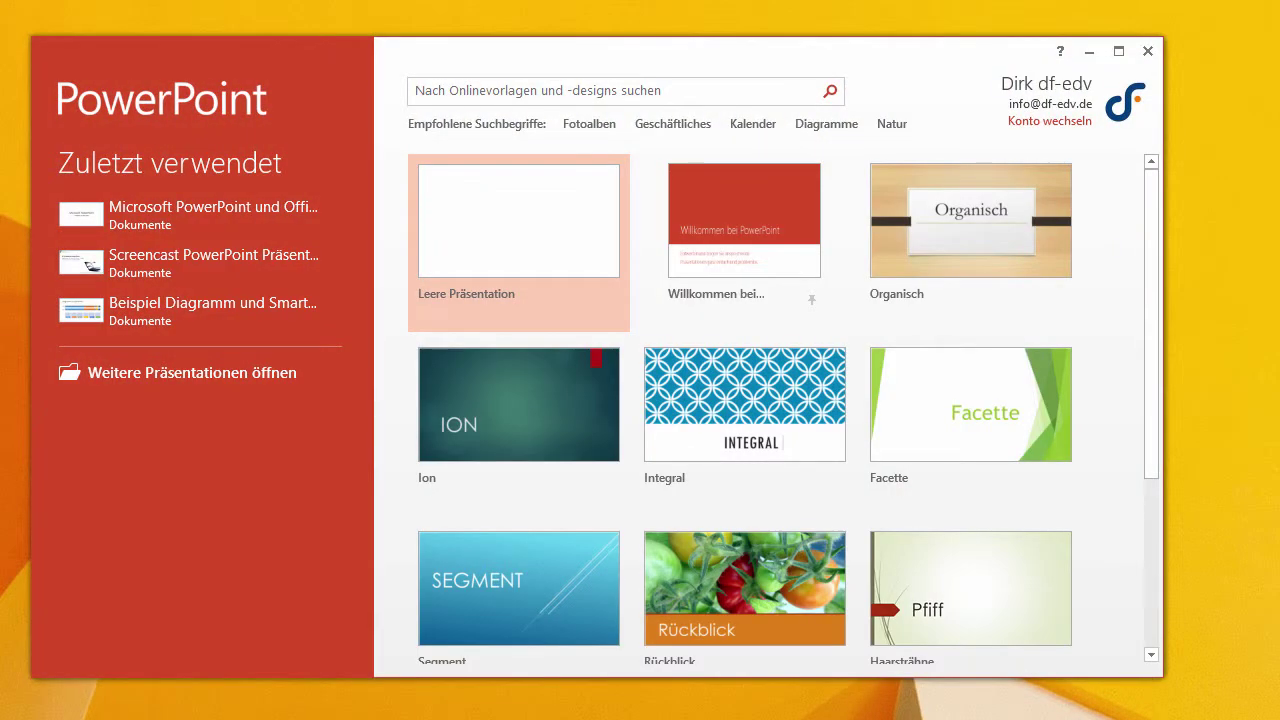
# - Open the Microsoft PowerPoint und Office Design presentation at slide 3, previewing Facette before restoring Office design
pyautogui.click(116, 217)
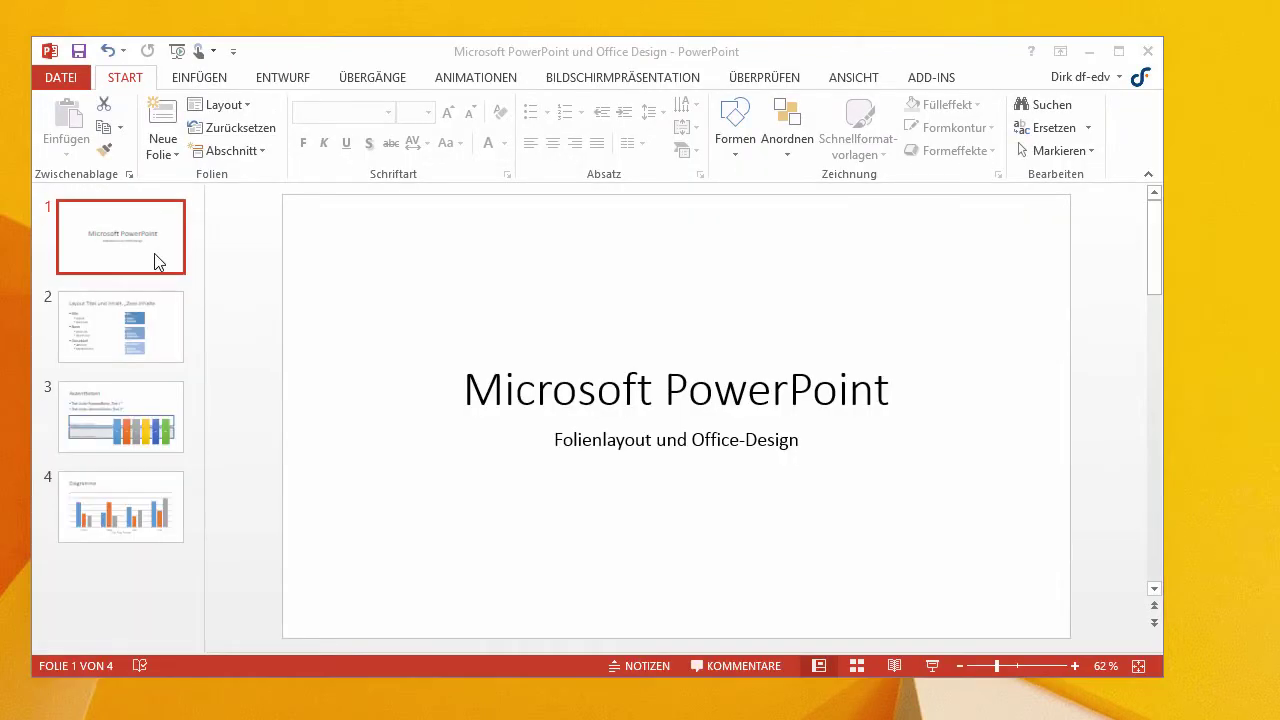
pyautogui.click(127, 428)
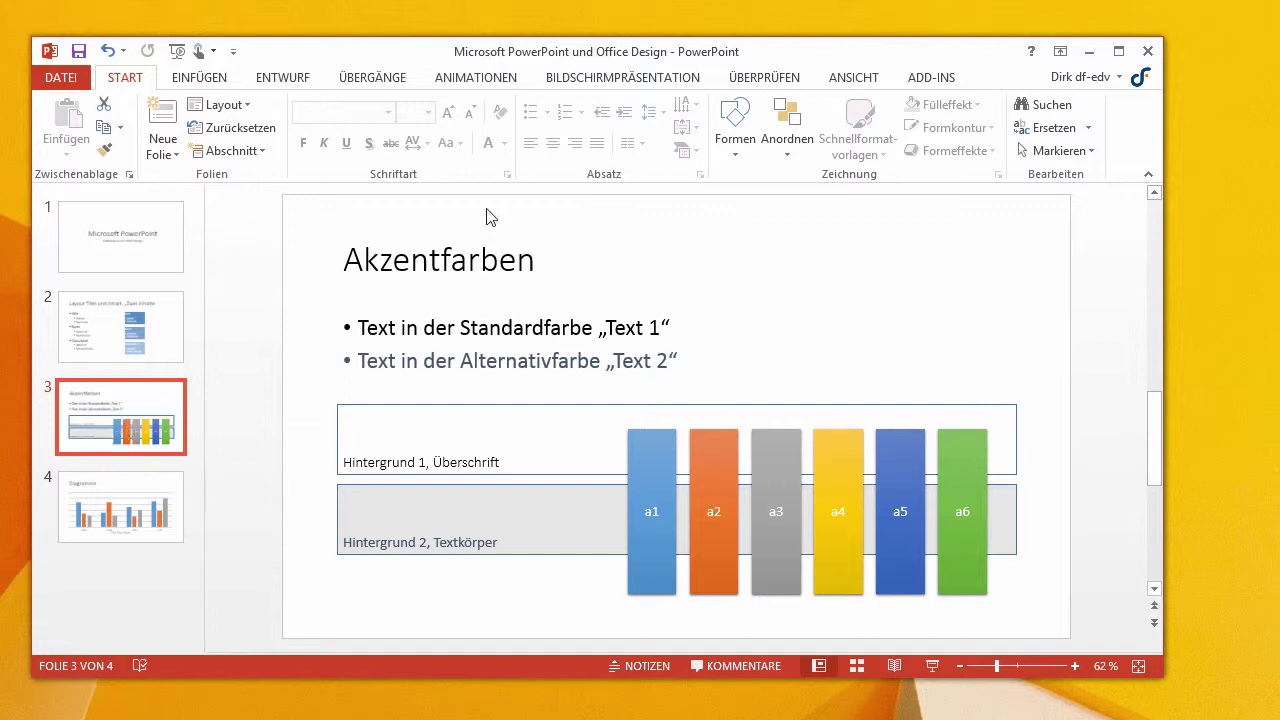
pyautogui.click(298, 80)
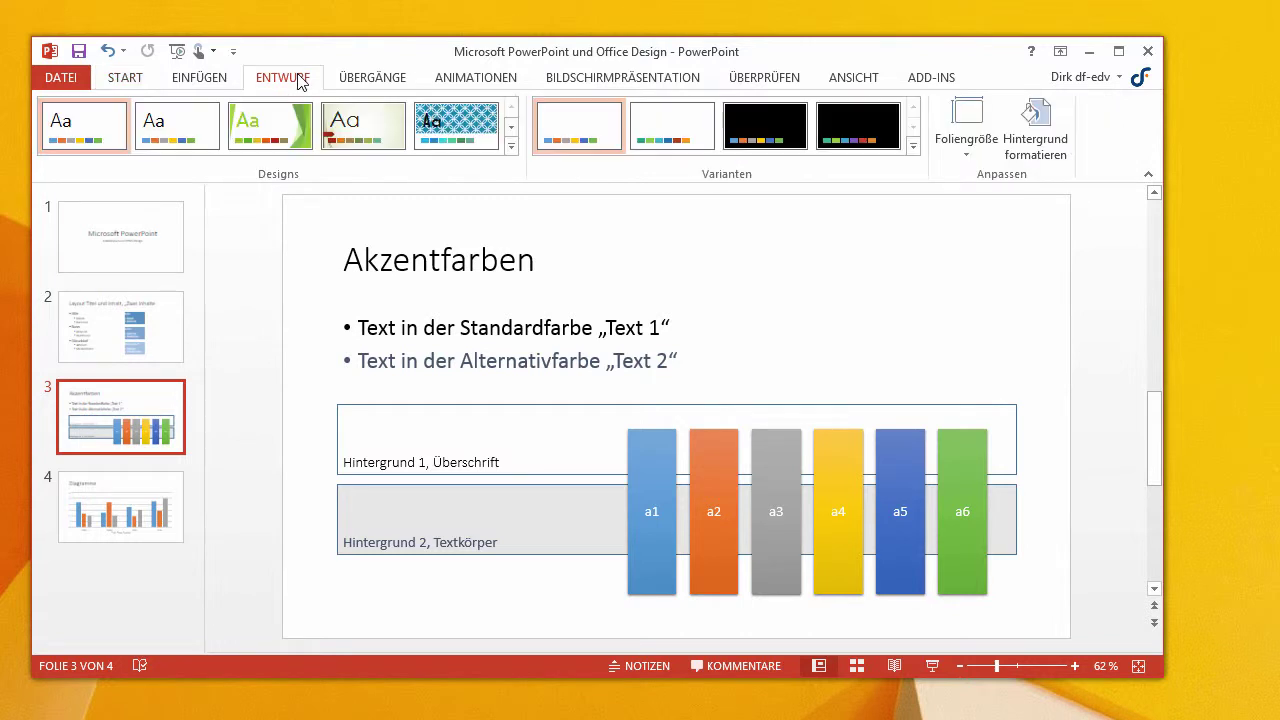
pyautogui.click(254, 127)
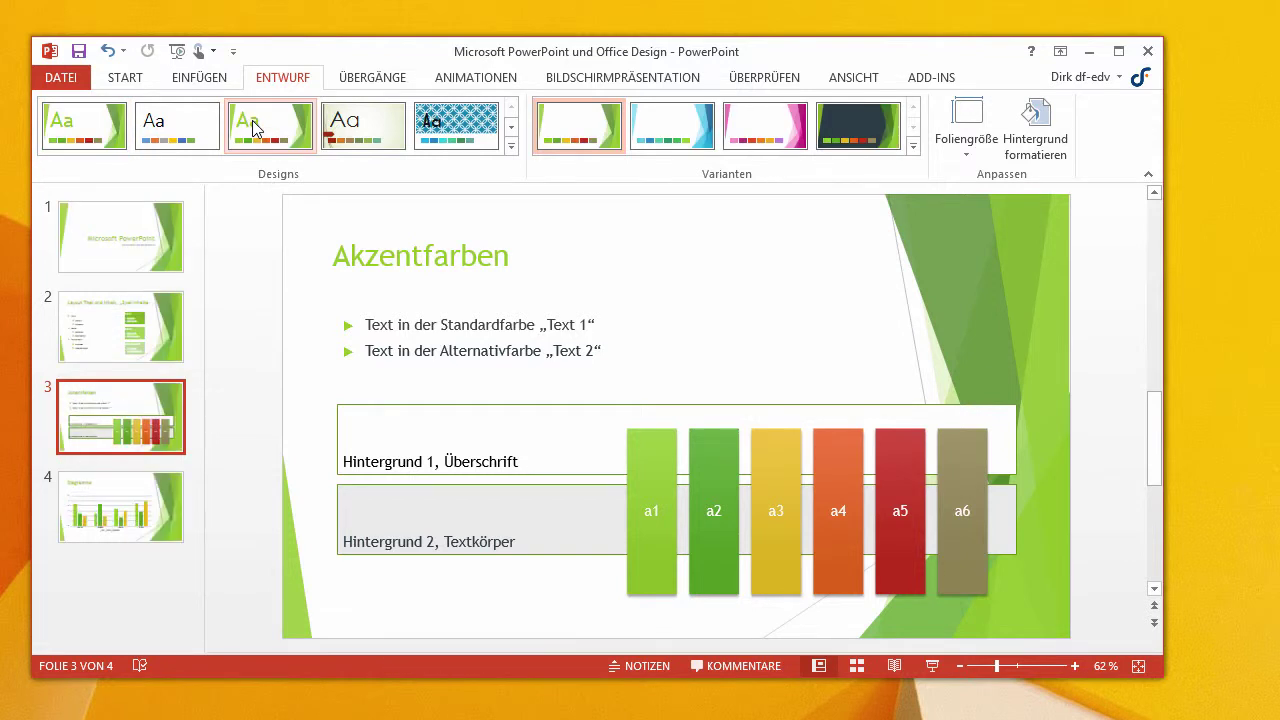
pyautogui.click(76, 126)
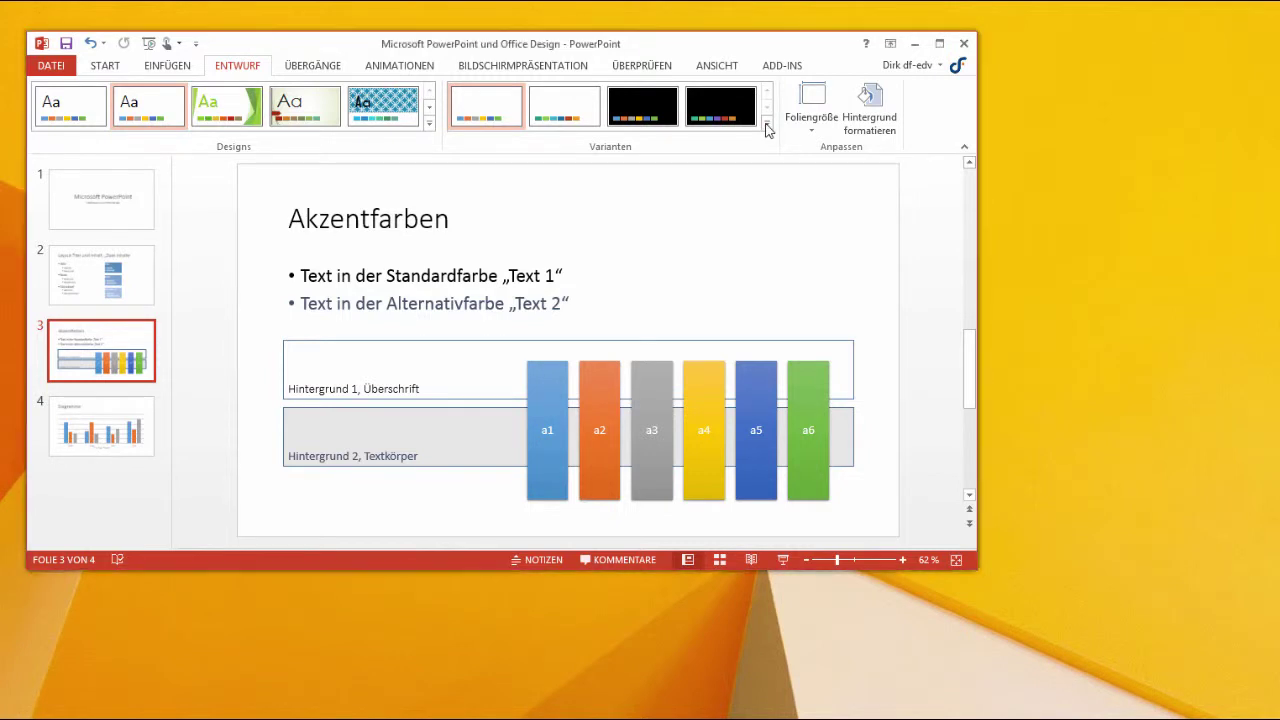
# - List the theme font sets from Office (Calibri Light/Calibri) down to TrebuchetMs
pyautogui.click(767, 126)
pyautogui.moveTo(744, 143)
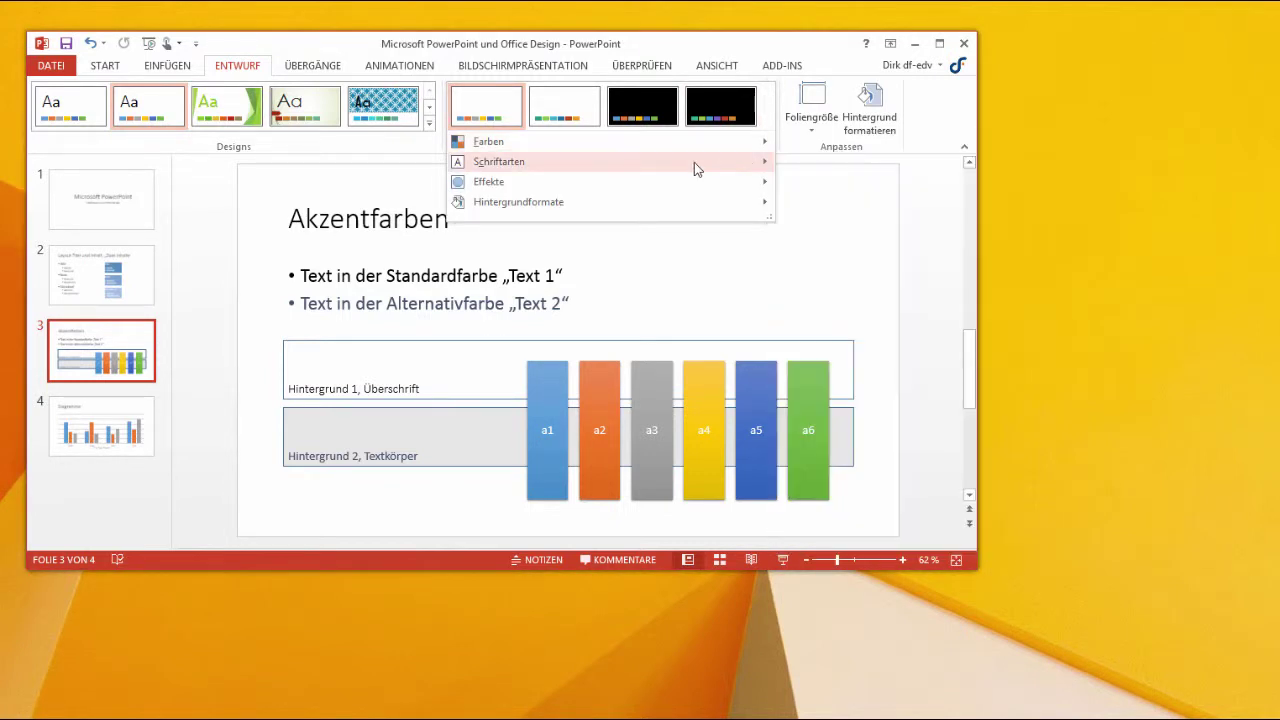
pyautogui.moveTo(694, 166)
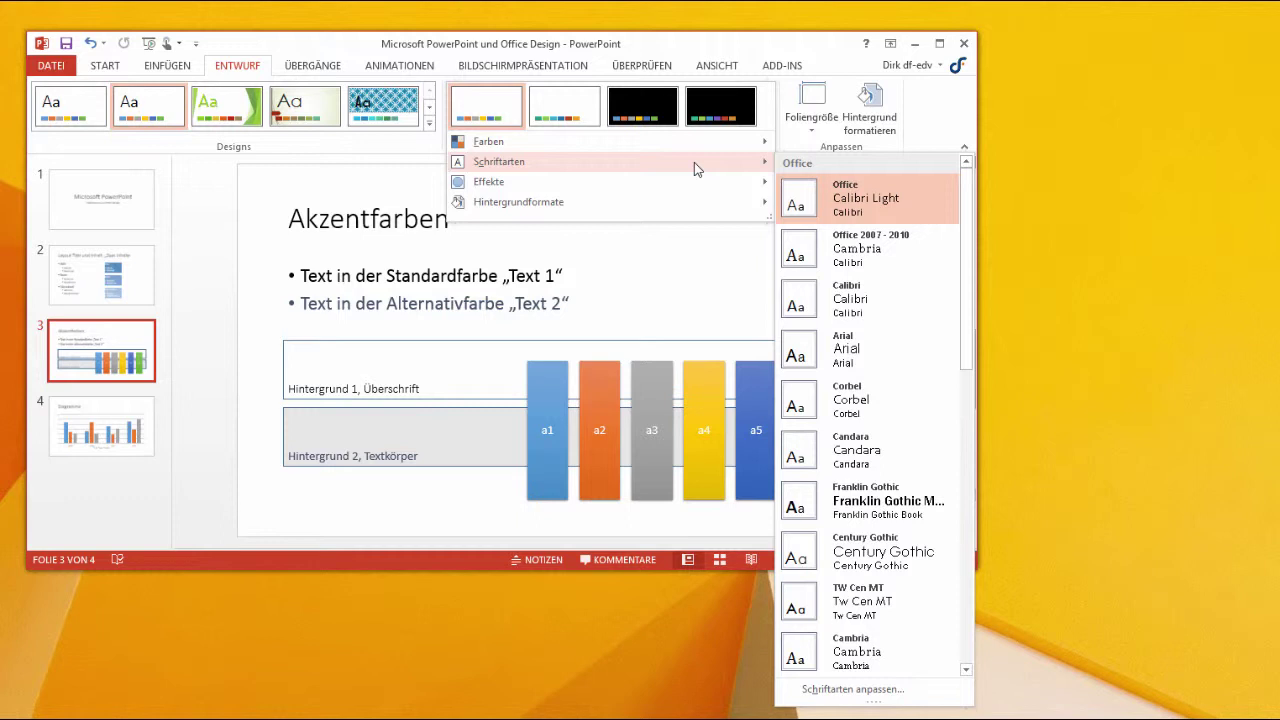
pyautogui.moveTo(966, 316); pyautogui.dragTo(980, 627)
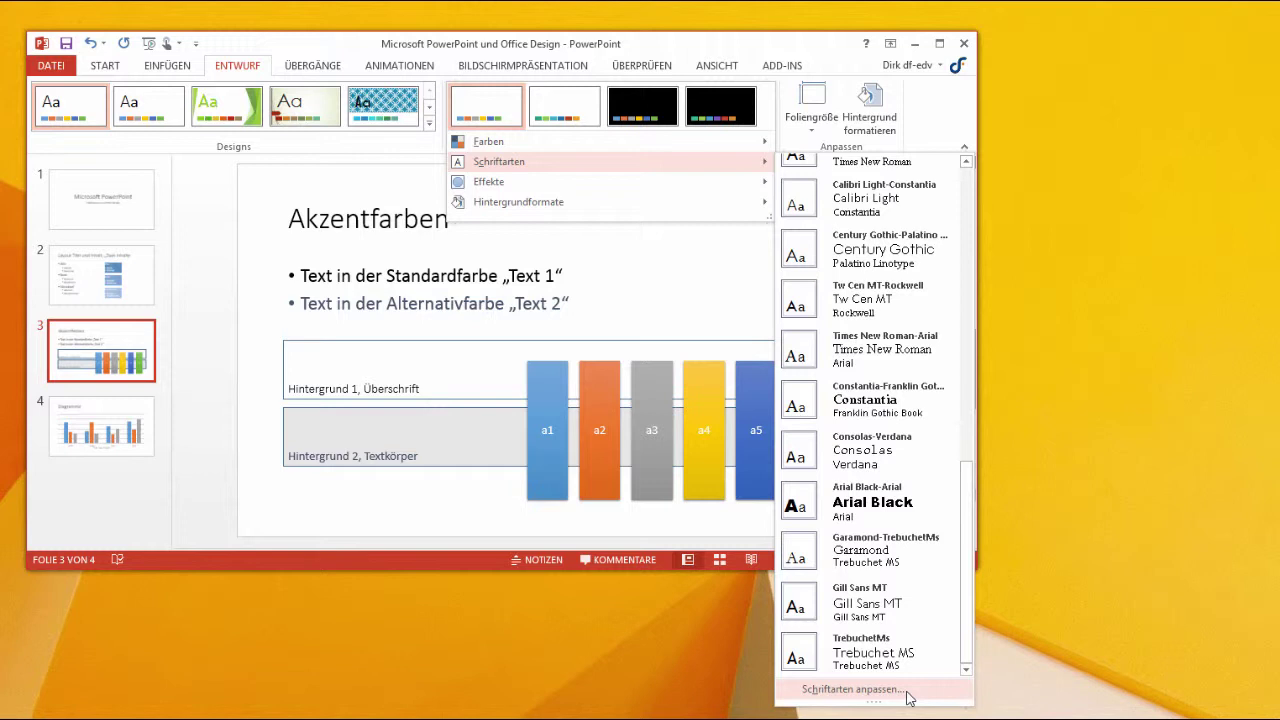
# - Start a custom theme font set with Segoe UI Semibold as the heading font
pyautogui.click(852, 689)
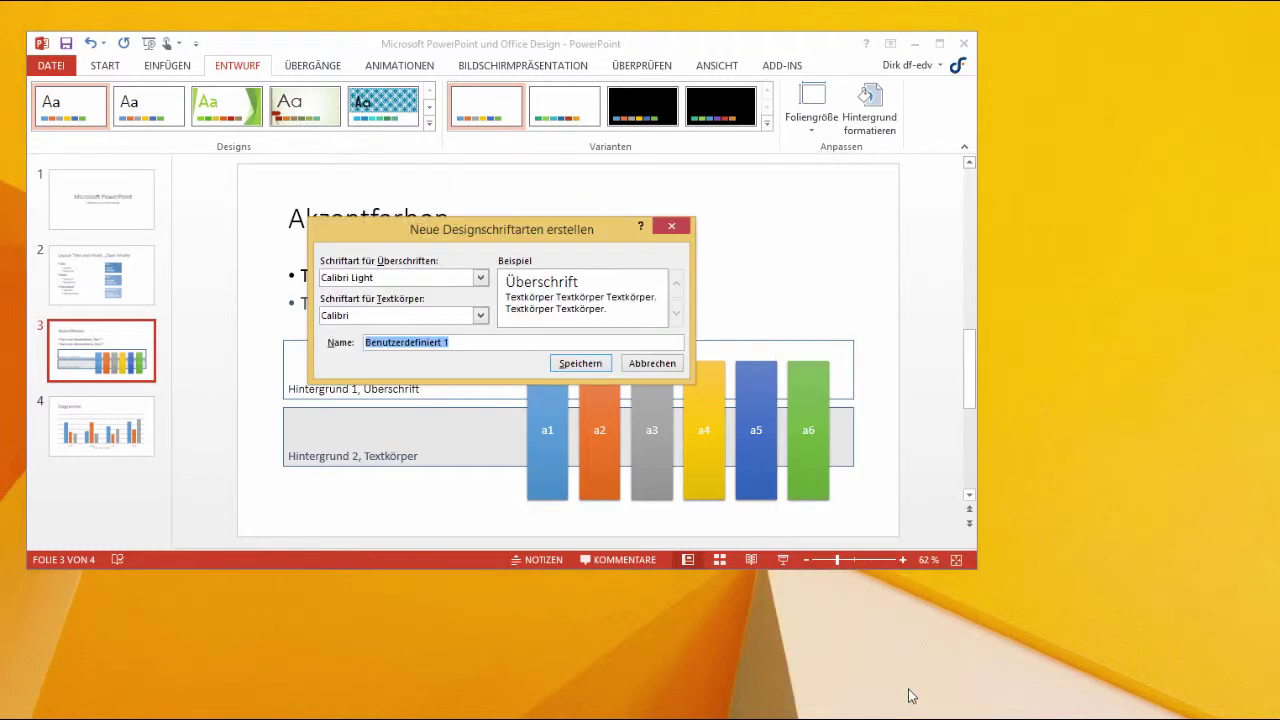
pyautogui.click(425, 278)
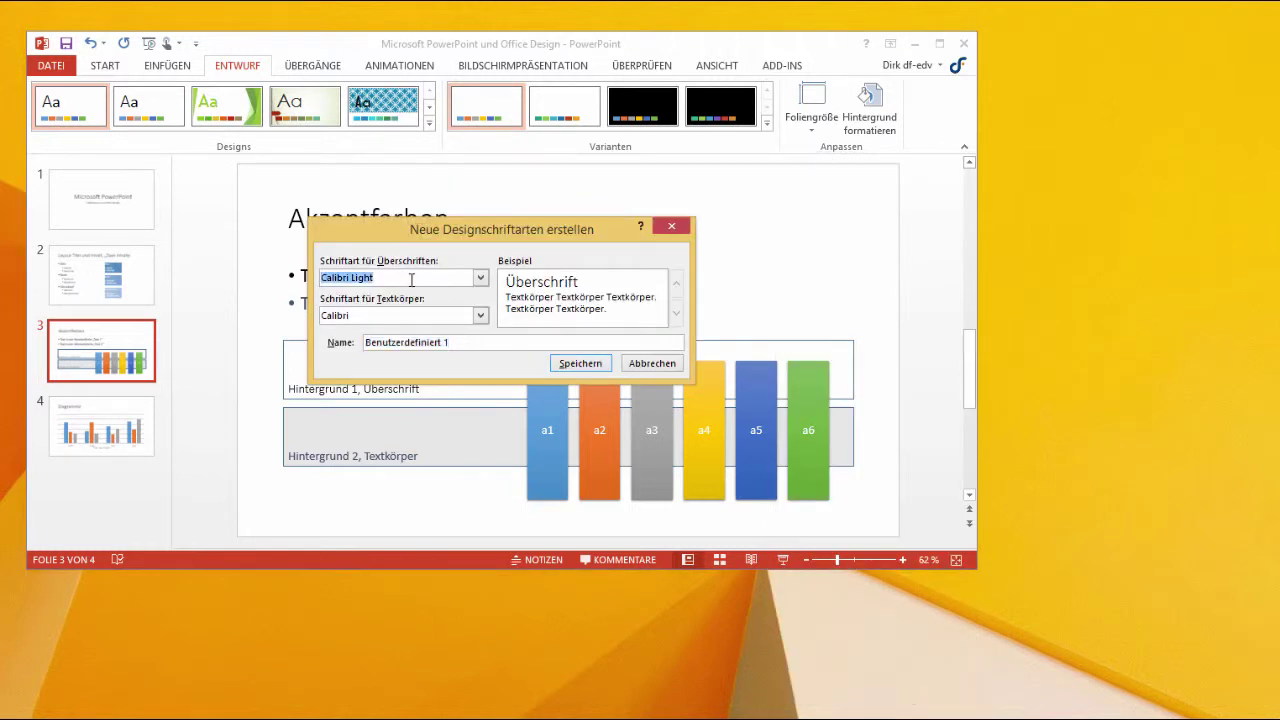
pyautogui.click(321, 278)
pyautogui.write('Segoe Print')
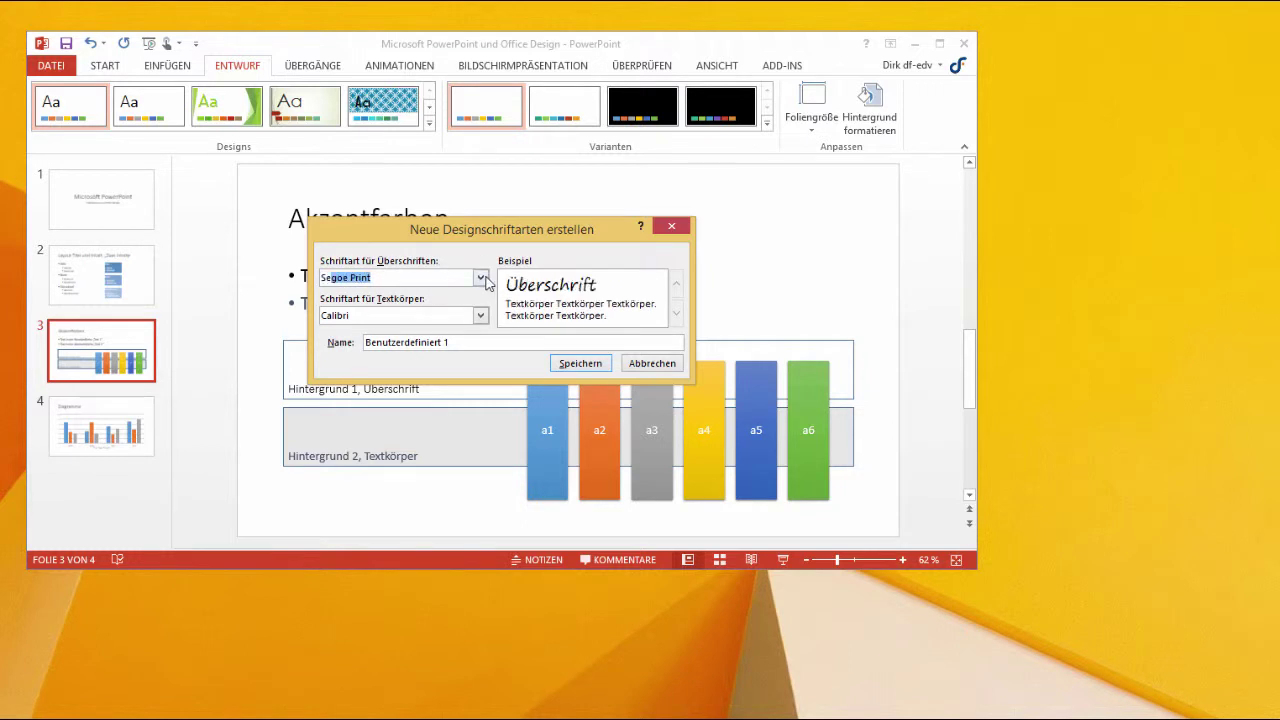
pyautogui.click(481, 278)
pyautogui.click(517, 423)
pyautogui.click(517, 423)
pyautogui.click(517, 423)
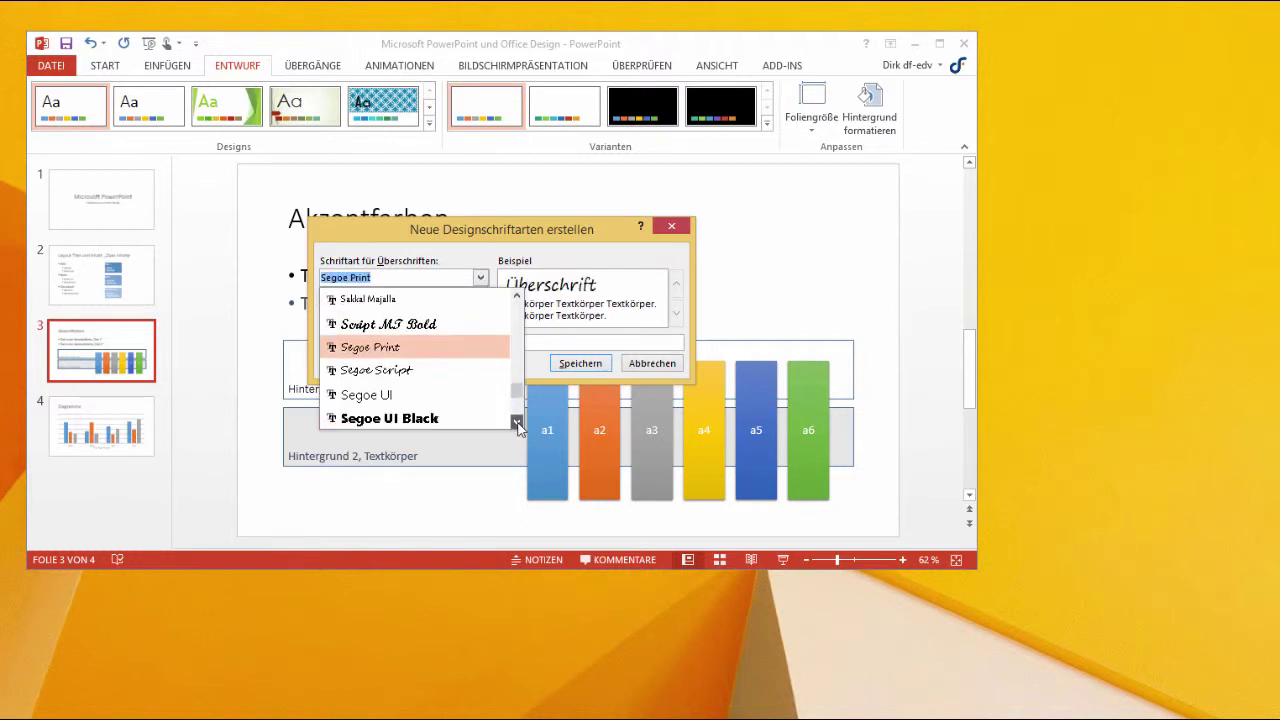
pyautogui.click(517, 423)
pyautogui.click(517, 423)
pyautogui.click(517, 423)
pyautogui.click(478, 416)
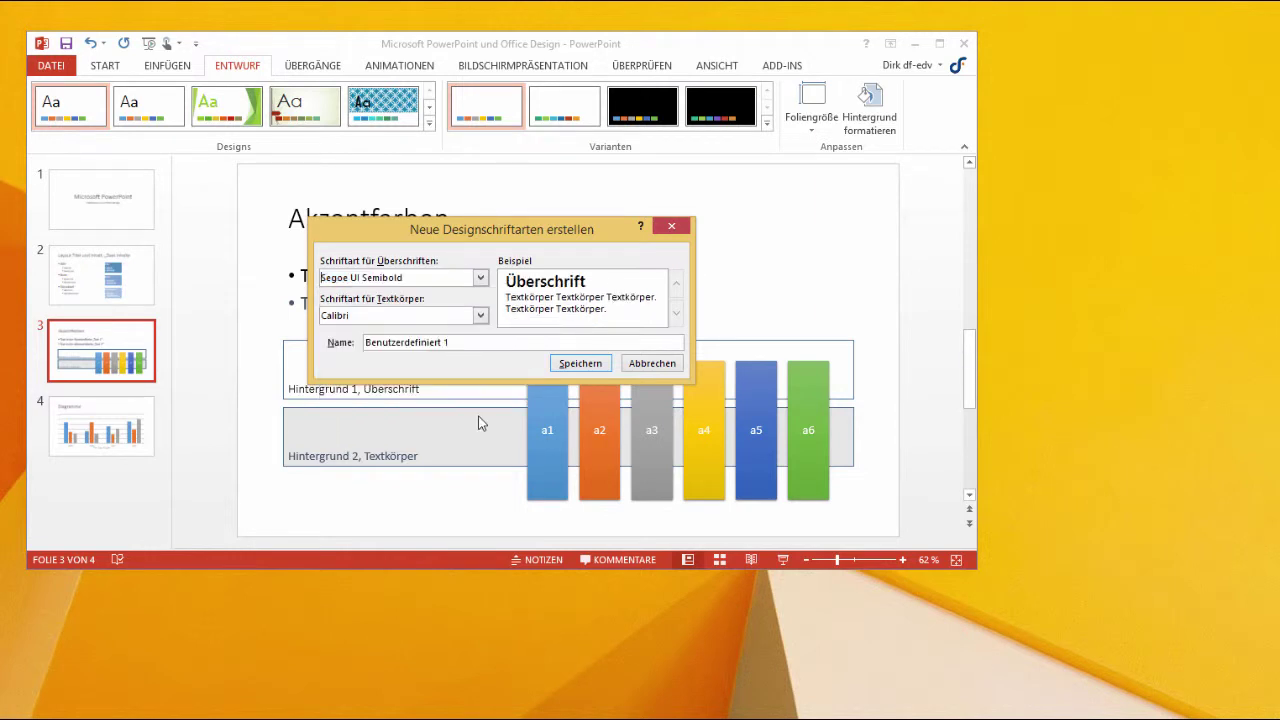
# - Set the body font to Segoe UI and name the font set CD-df-edv
pyautogui.doubleClick(365, 316)
pyautogui.write('Segoe Print')
pyautogui.click(481, 316)
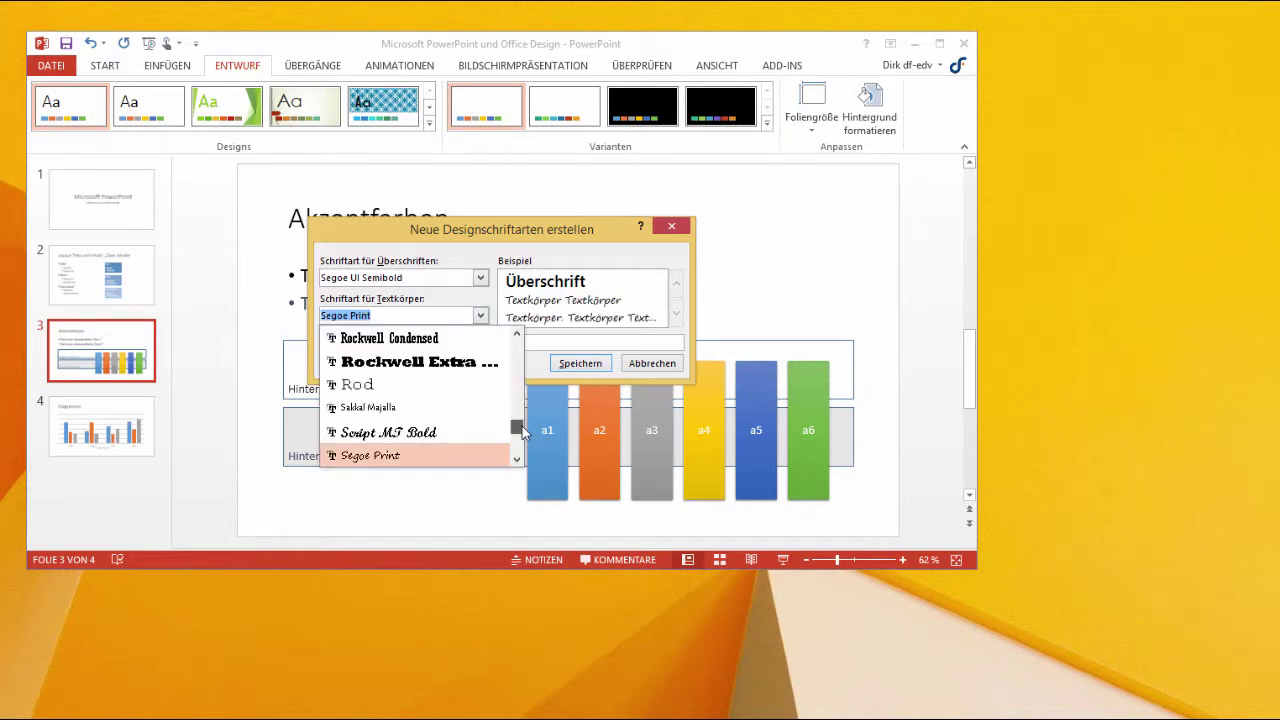
pyautogui.moveTo(518, 424); pyautogui.dragTo(520, 428)
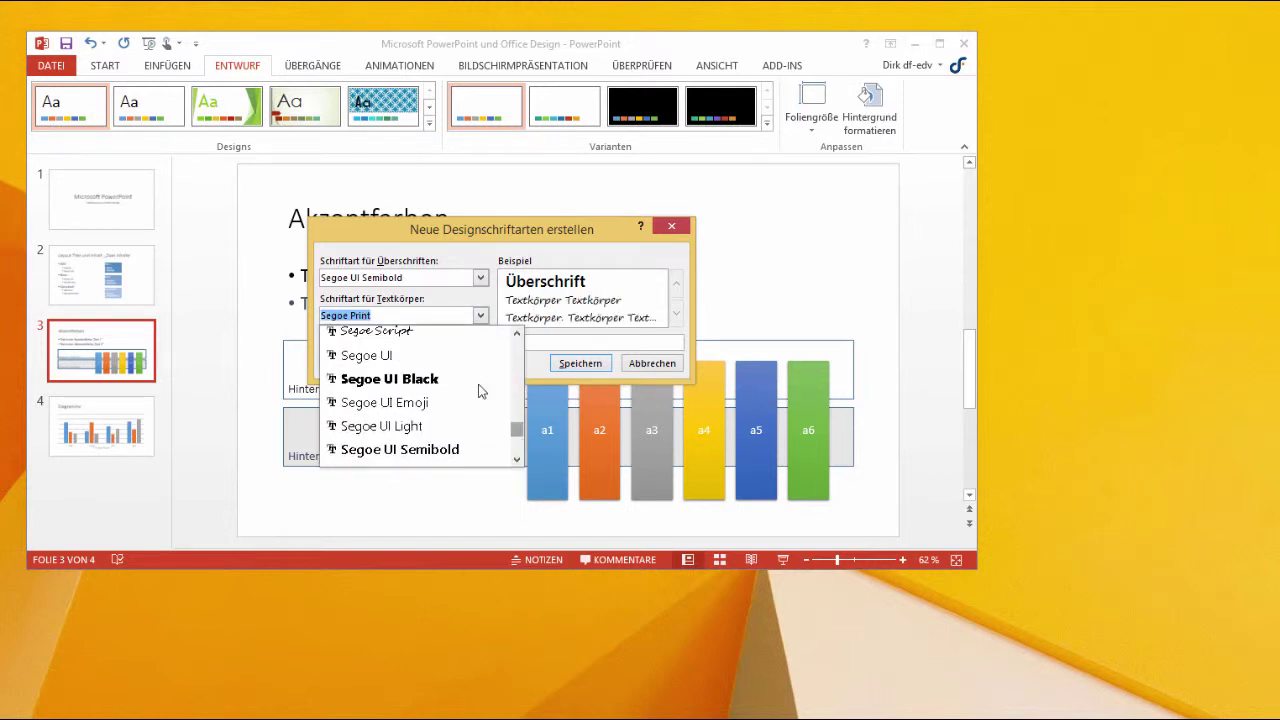
pyautogui.click(421, 355)
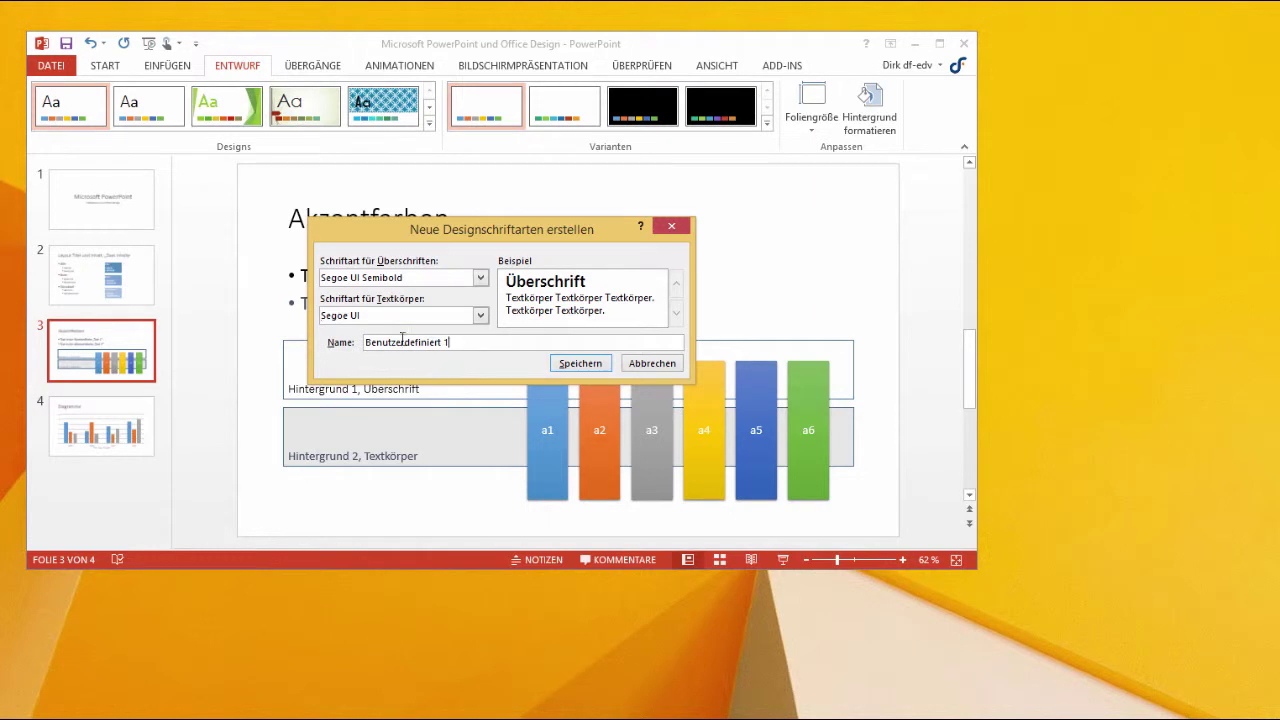
pyautogui.press('Tab')
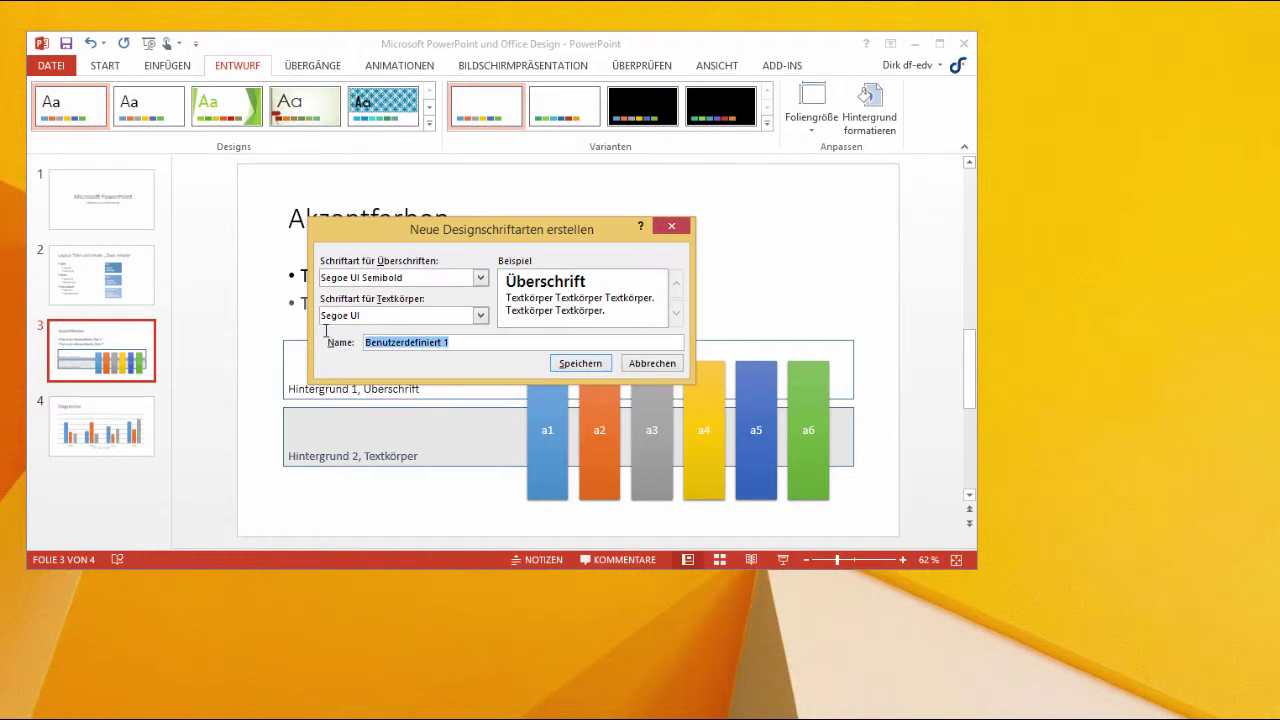
pyautogui.write('CD-d')
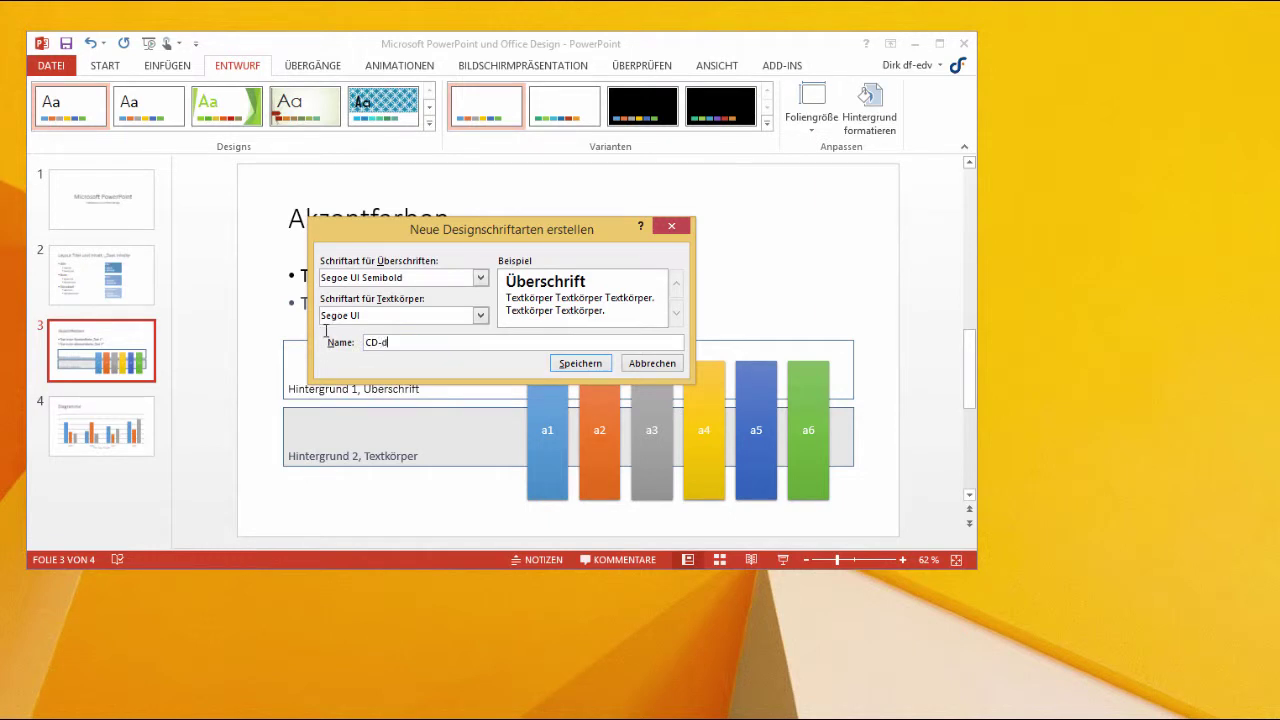
pyautogui.write('f-edv')
# - Save the CD-df-edv font set, then begin a new custom theme colour set
pyautogui.click(599, 371)
pyautogui.click(767, 124)
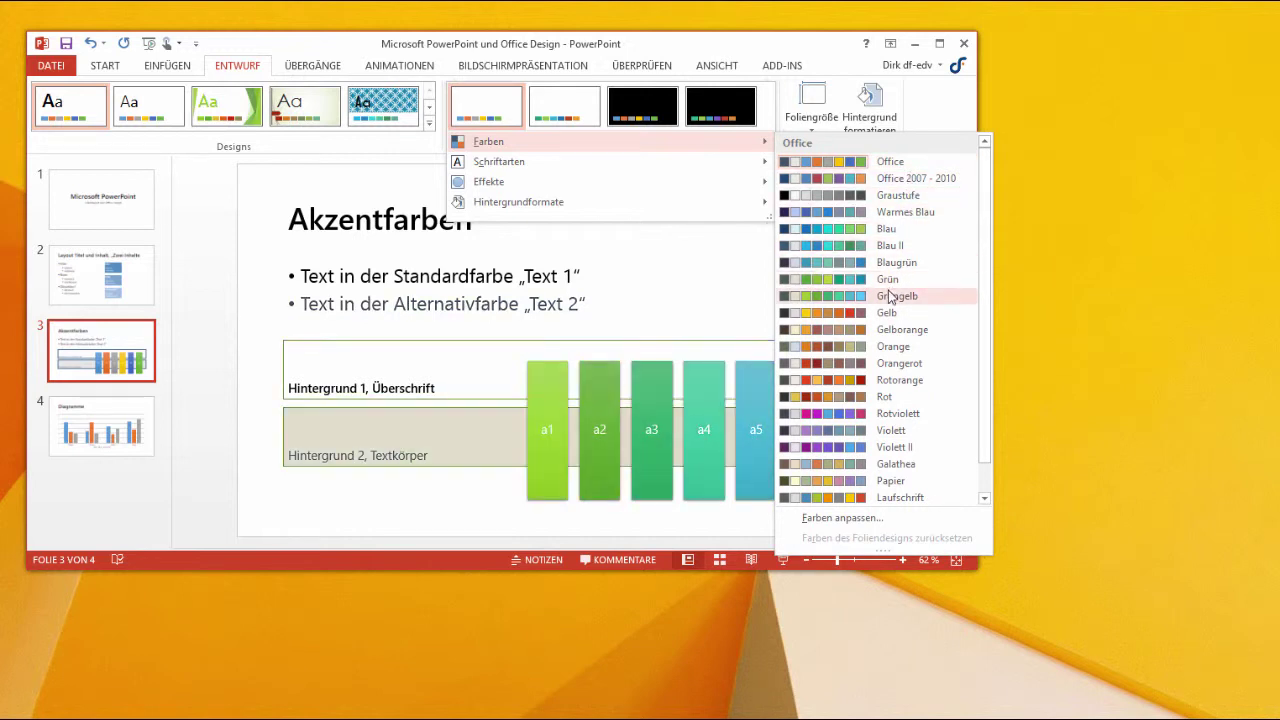
pyautogui.click(879, 522)
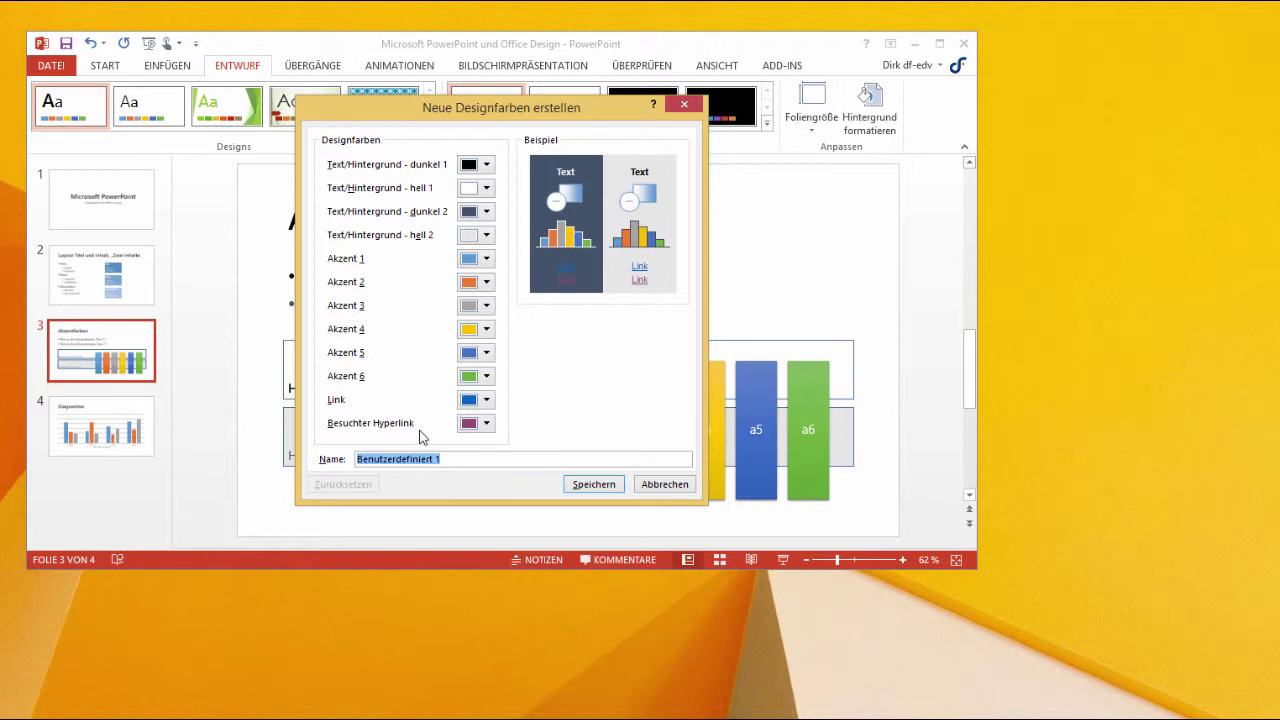
# - Try custom RGB colours such as 57/61/211 for the first dark colour, then discard them
pyautogui.click(487, 165)
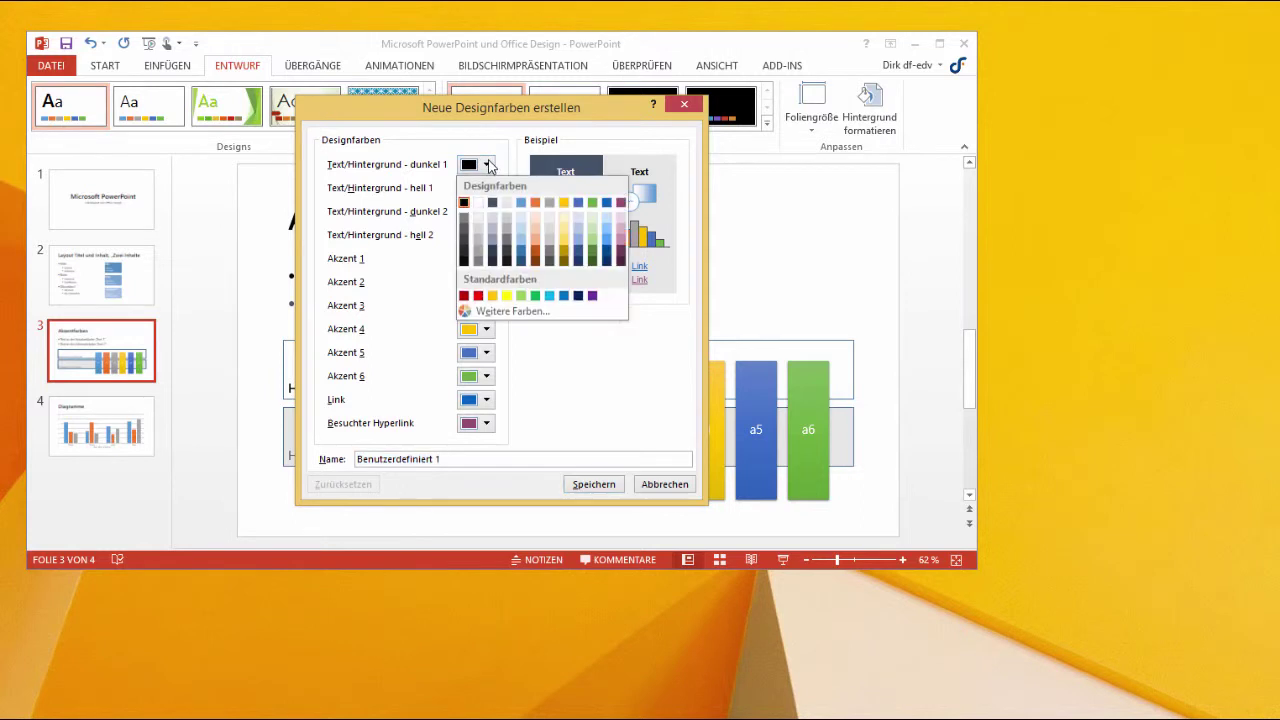
pyautogui.click(531, 314)
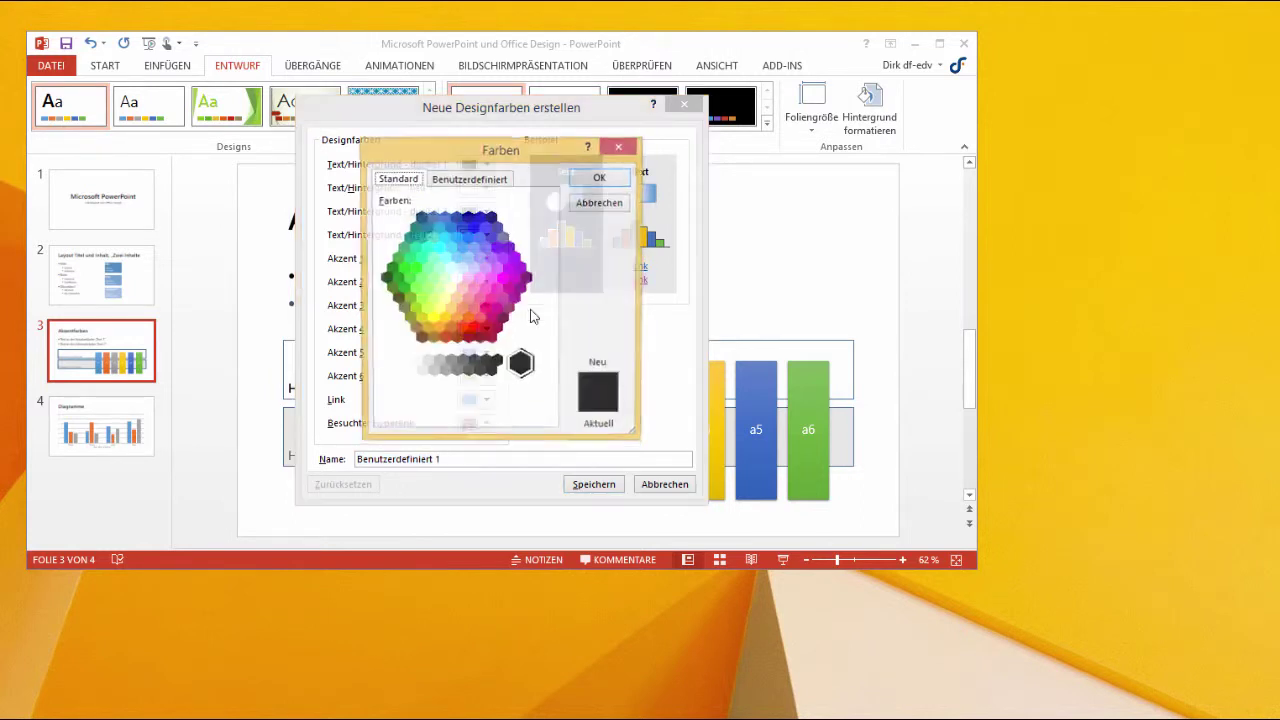
pyautogui.click(465, 182)
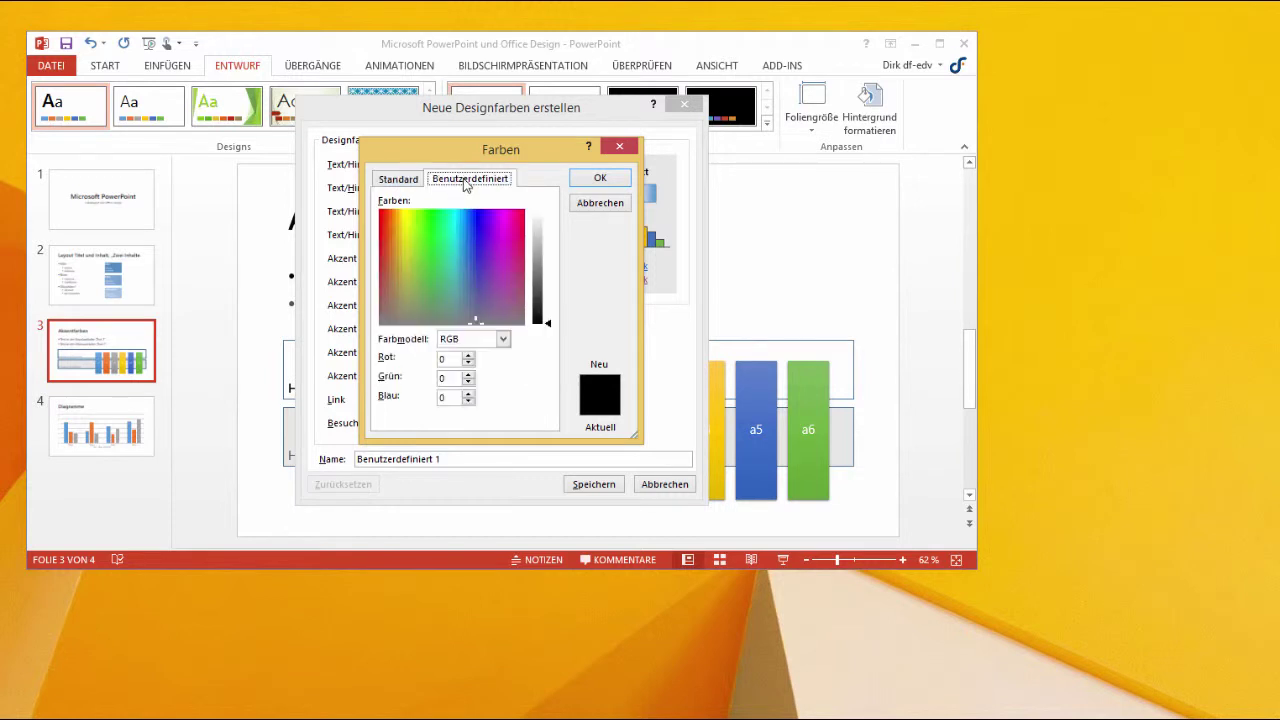
pyautogui.moveTo(477, 320); pyautogui.dragTo(479, 262)
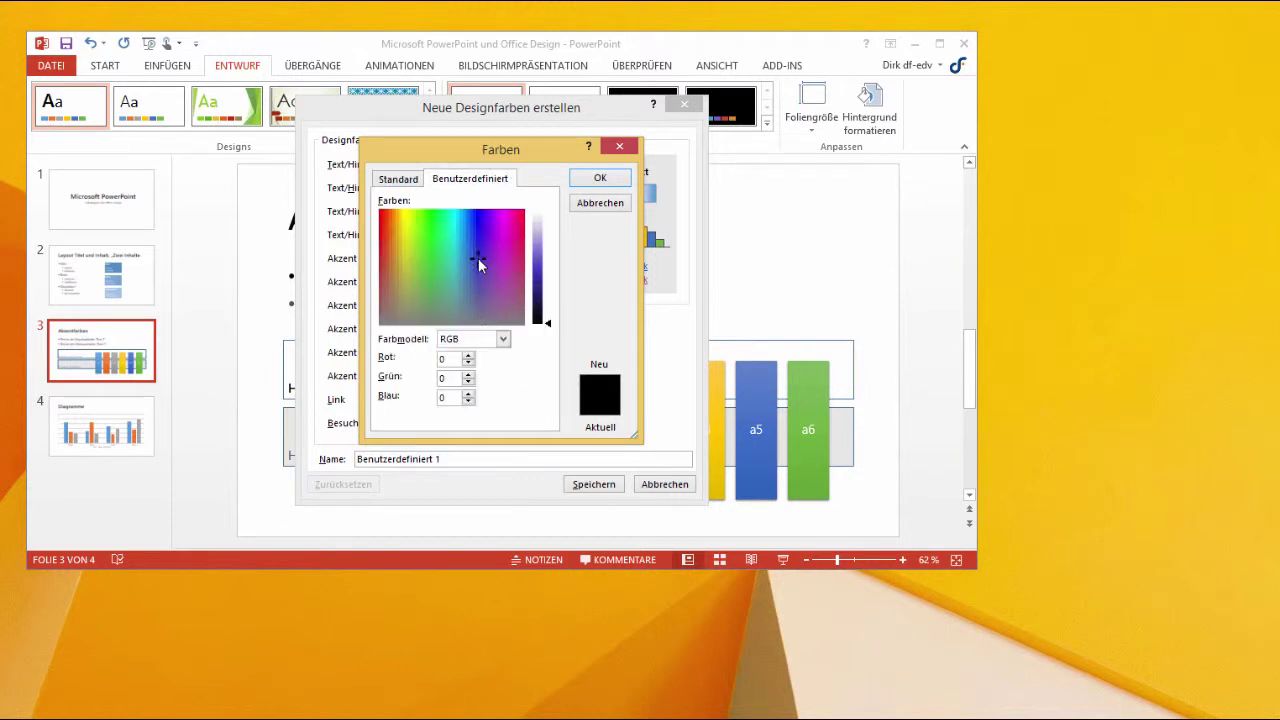
pyautogui.click(413, 240)
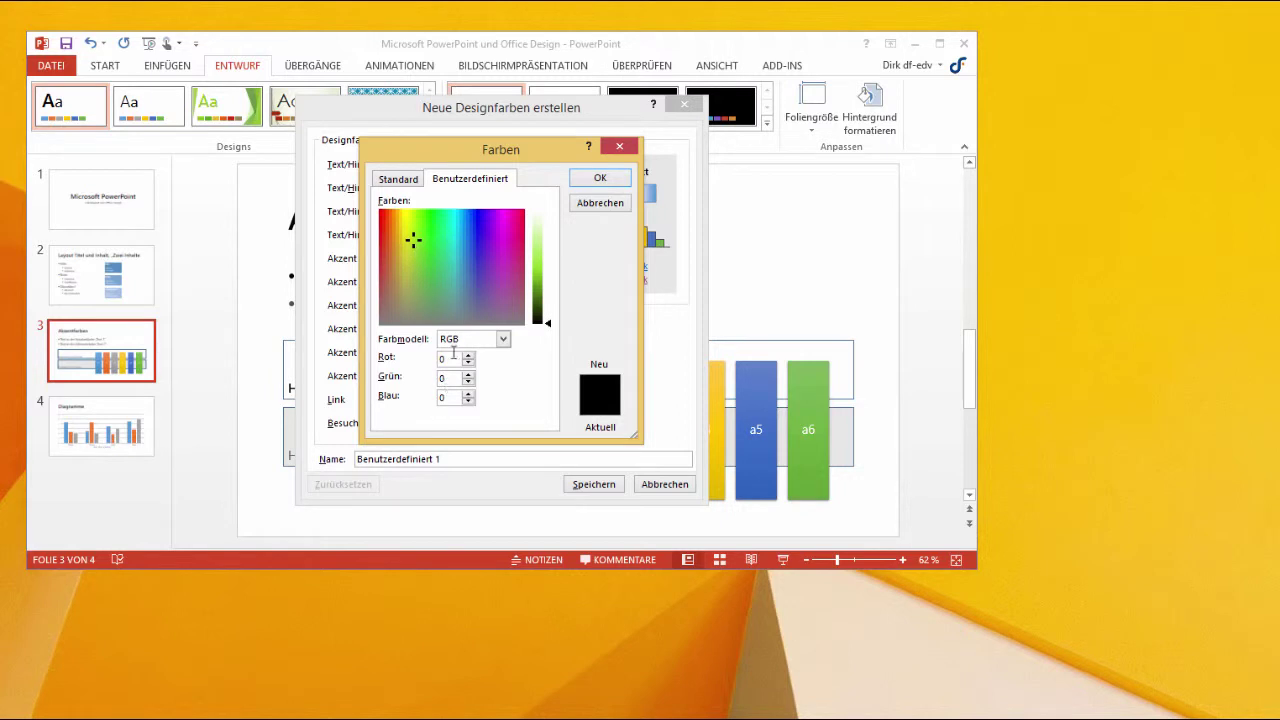
pyautogui.click(484, 341)
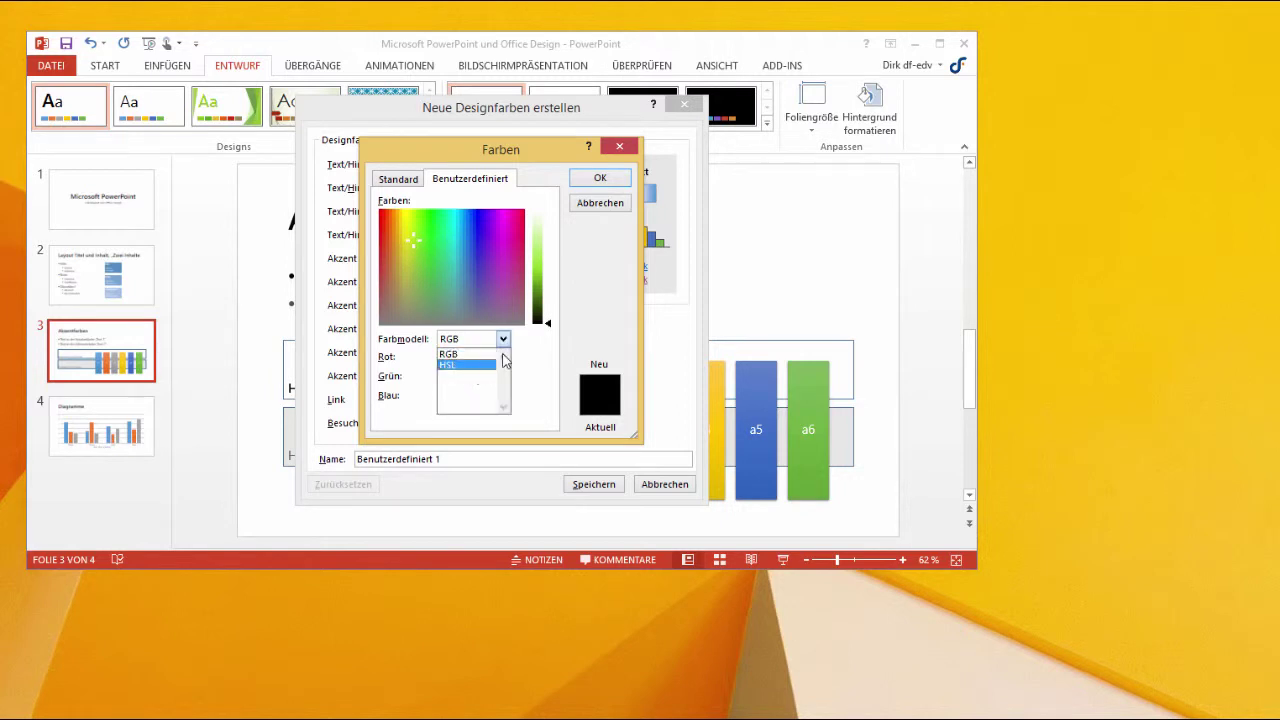
pyautogui.click(466, 354)
pyautogui.moveTo(547, 323); pyautogui.dragTo(547, 264)
pyautogui.click(446, 238)
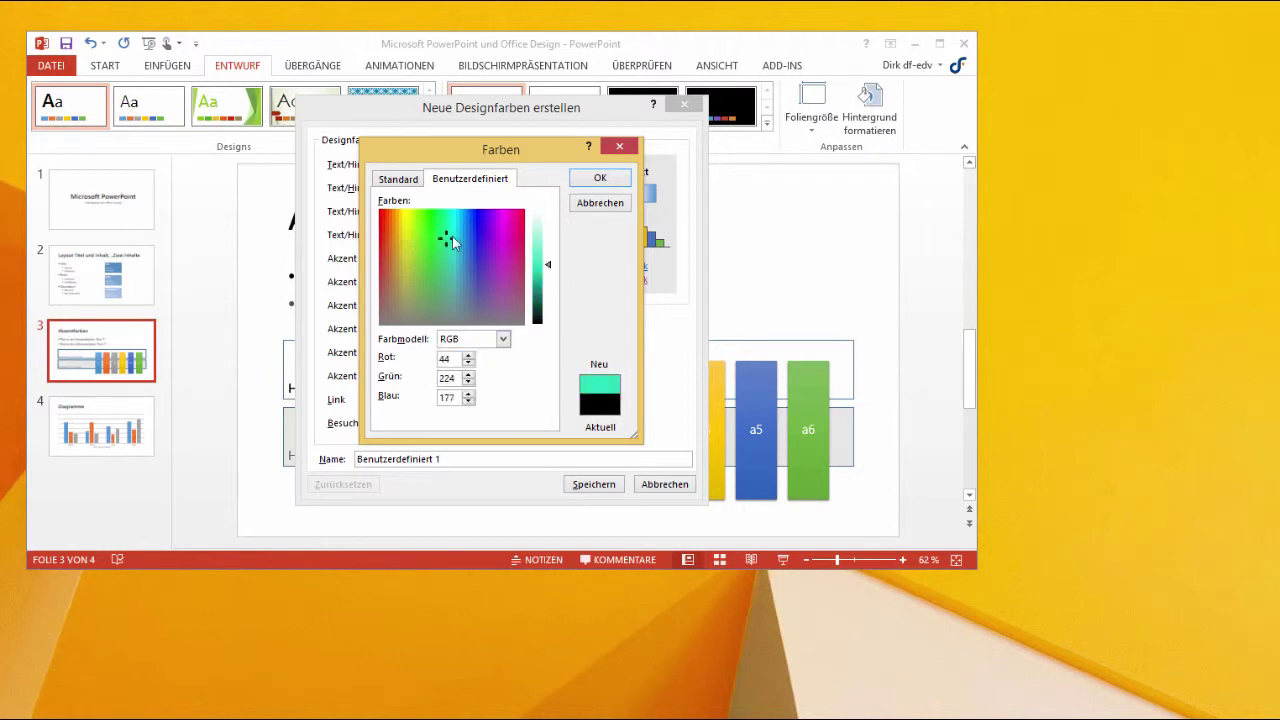
pyautogui.click(475, 235)
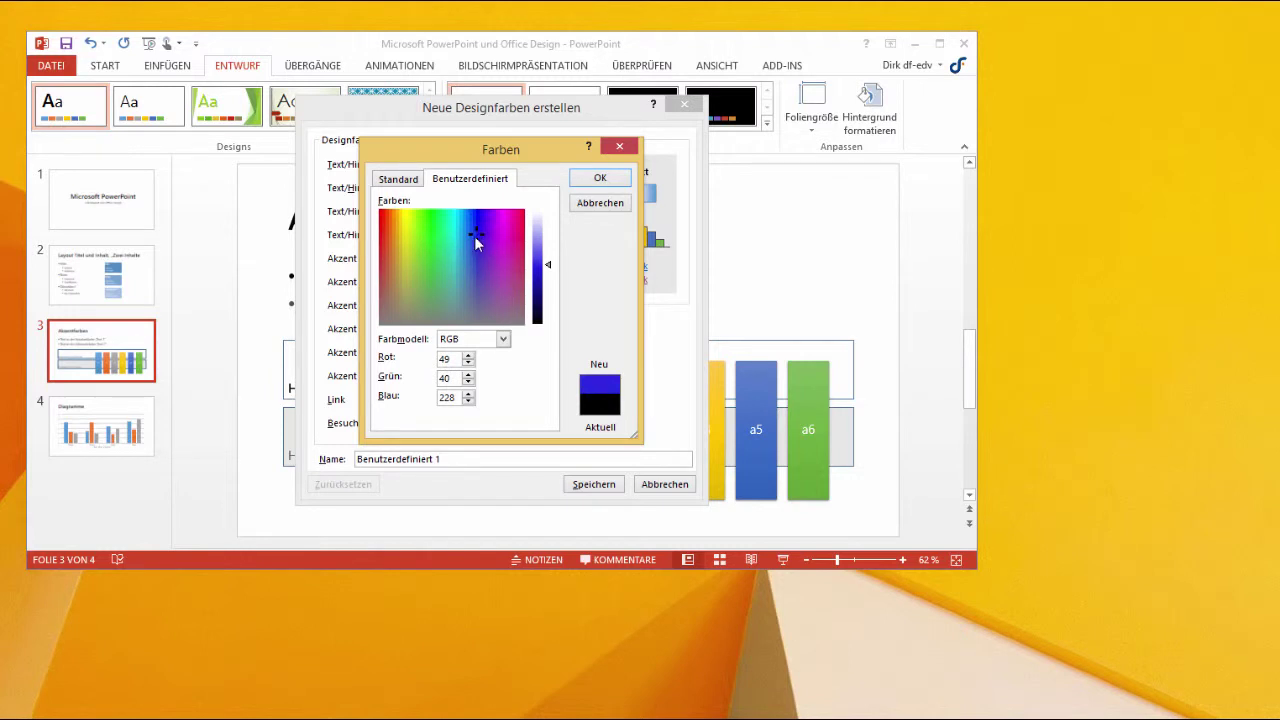
pyautogui.click(474, 250)
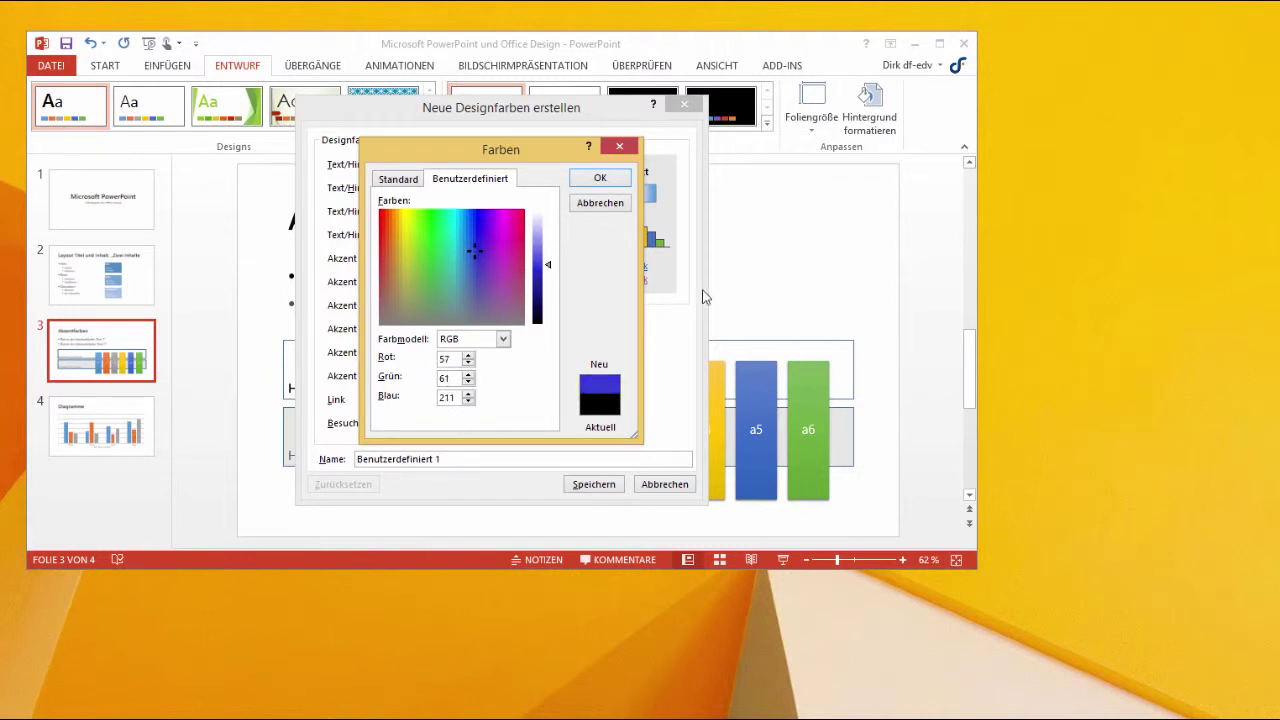
pyautogui.click(584, 205)
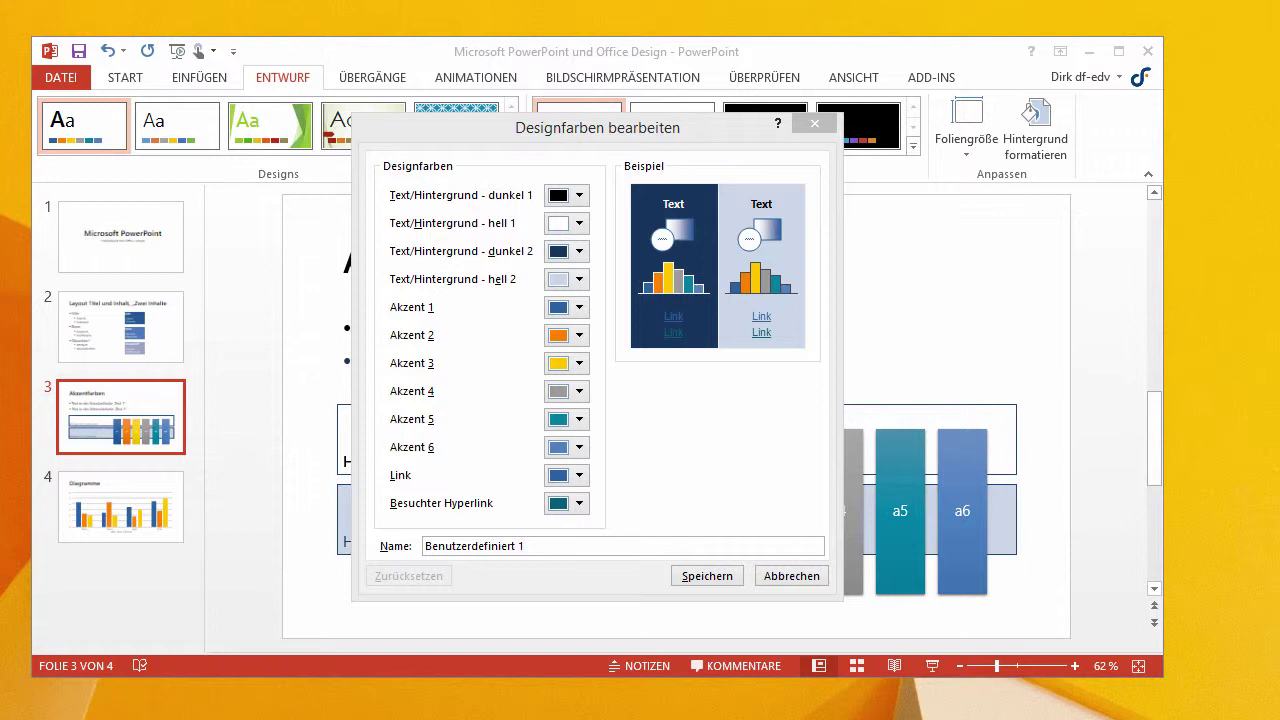
# - Leave Akzent 1 unchanged and save the colour scheme under the name CD-df-edv
pyautogui.click(581, 308)
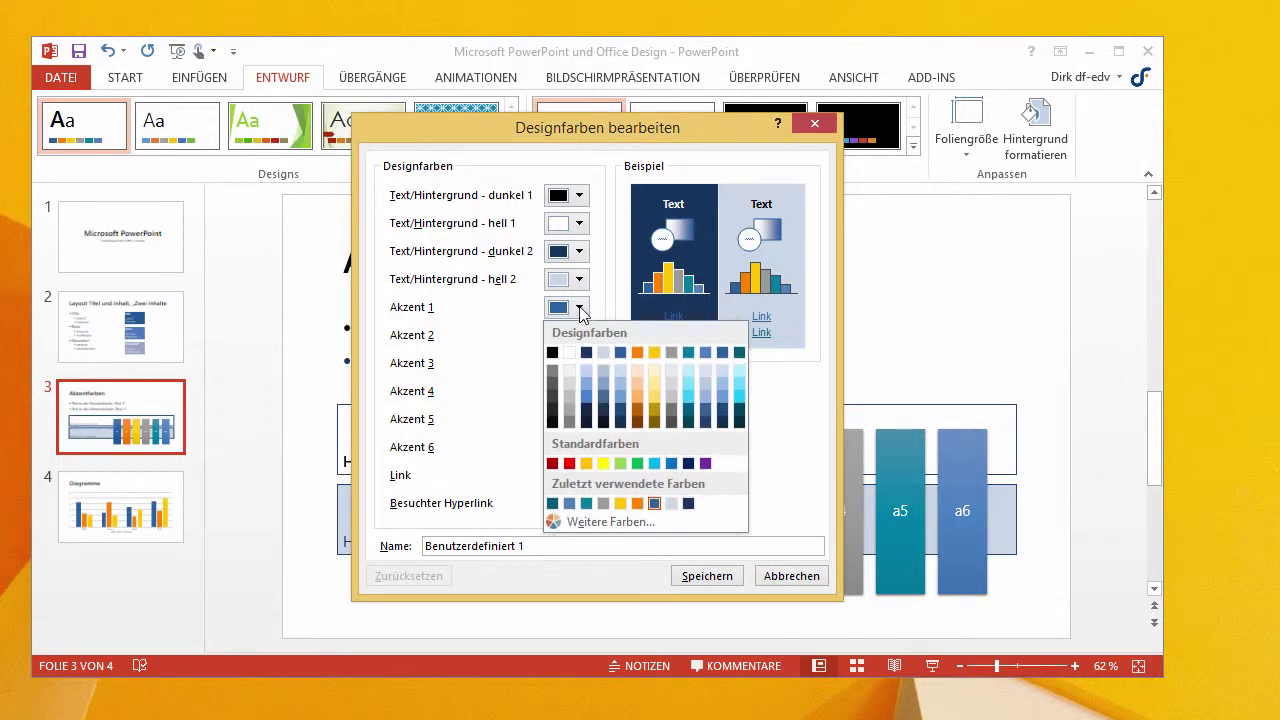
pyautogui.click(584, 310)
pyautogui.moveTo(543, 546); pyautogui.dragTo(386, 540)
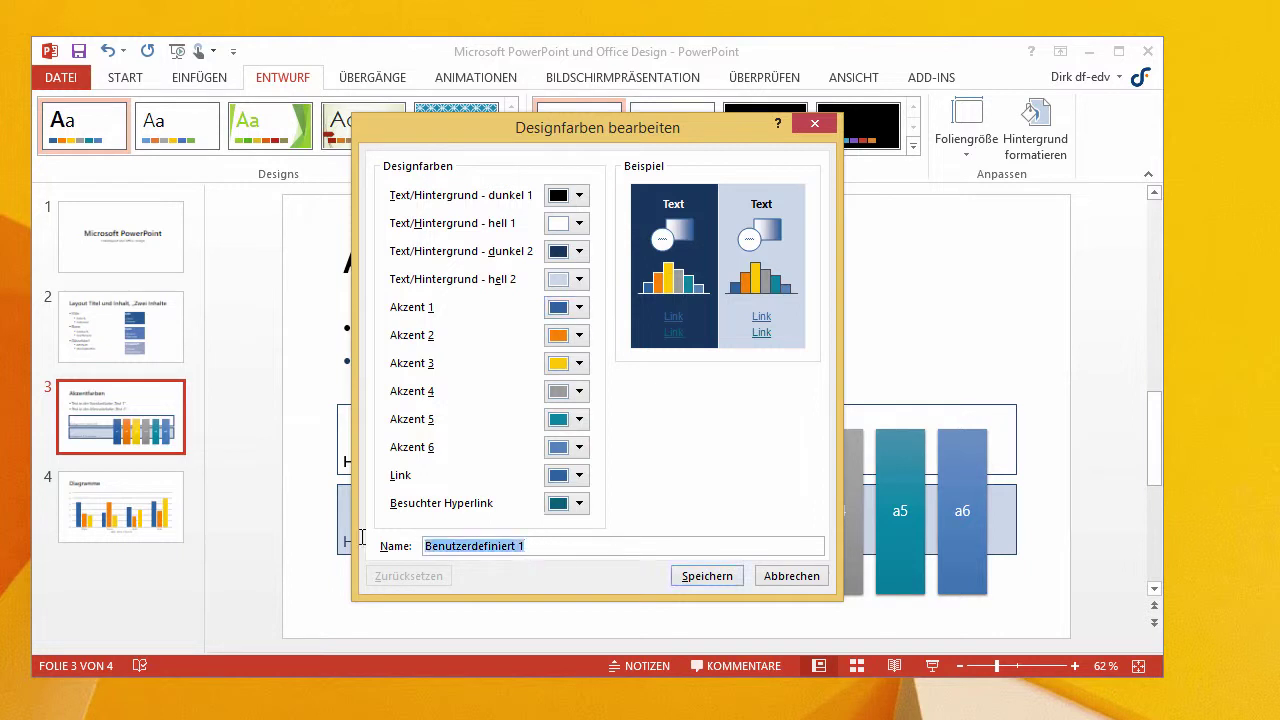
pyautogui.write('CD-df-edv')
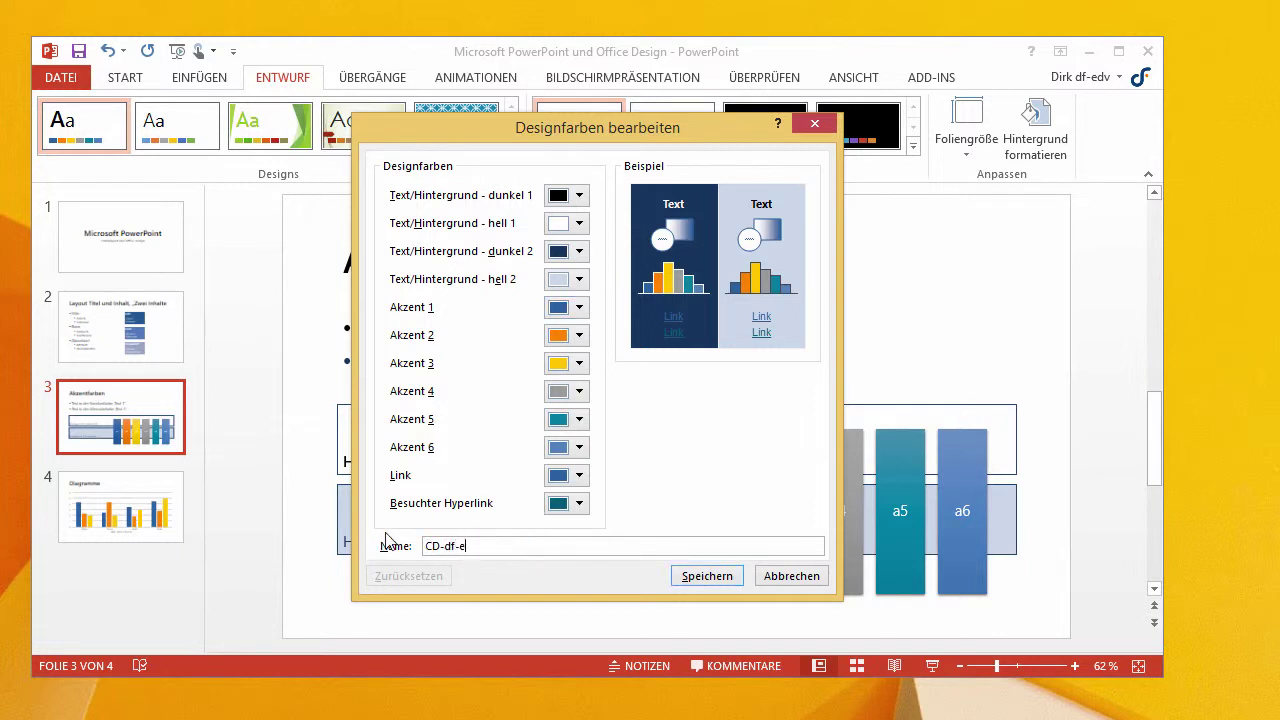
pyautogui.click(718, 578)
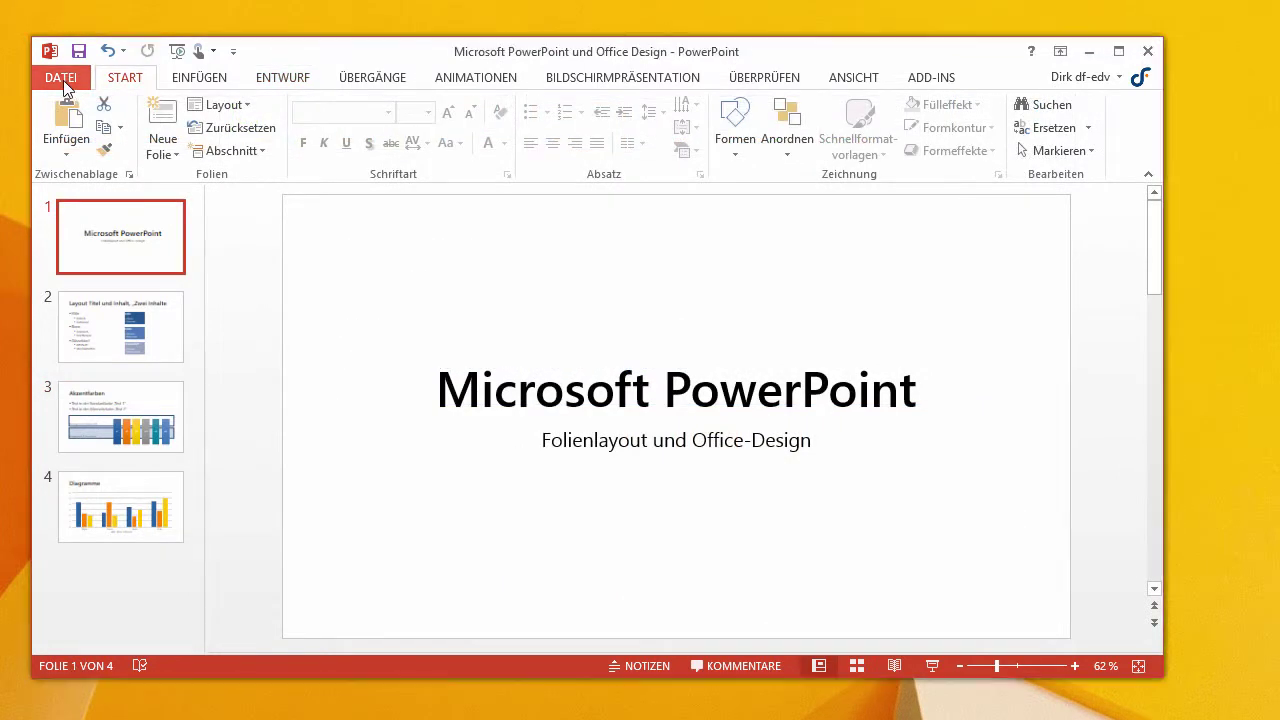
# - Create a blank presentation and paste the title and subtitle onto slide 1
pyautogui.click(66, 88)
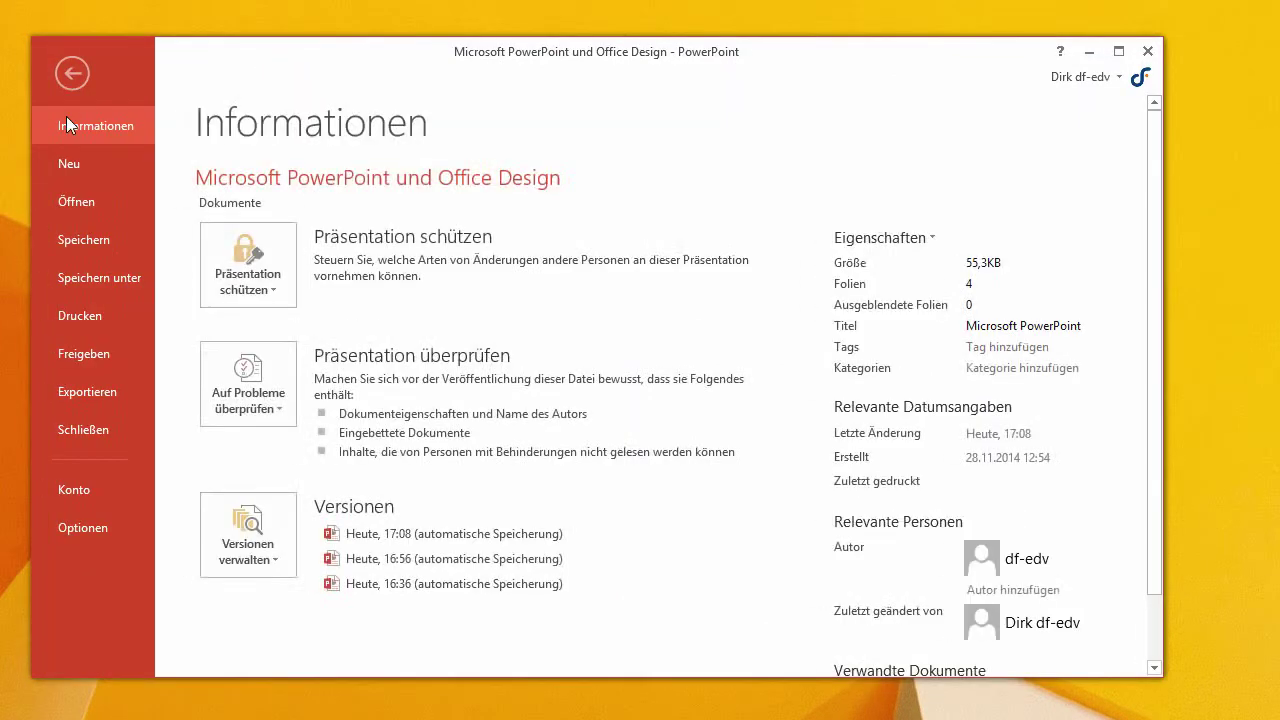
pyautogui.click(85, 167)
pyautogui.click(280, 331)
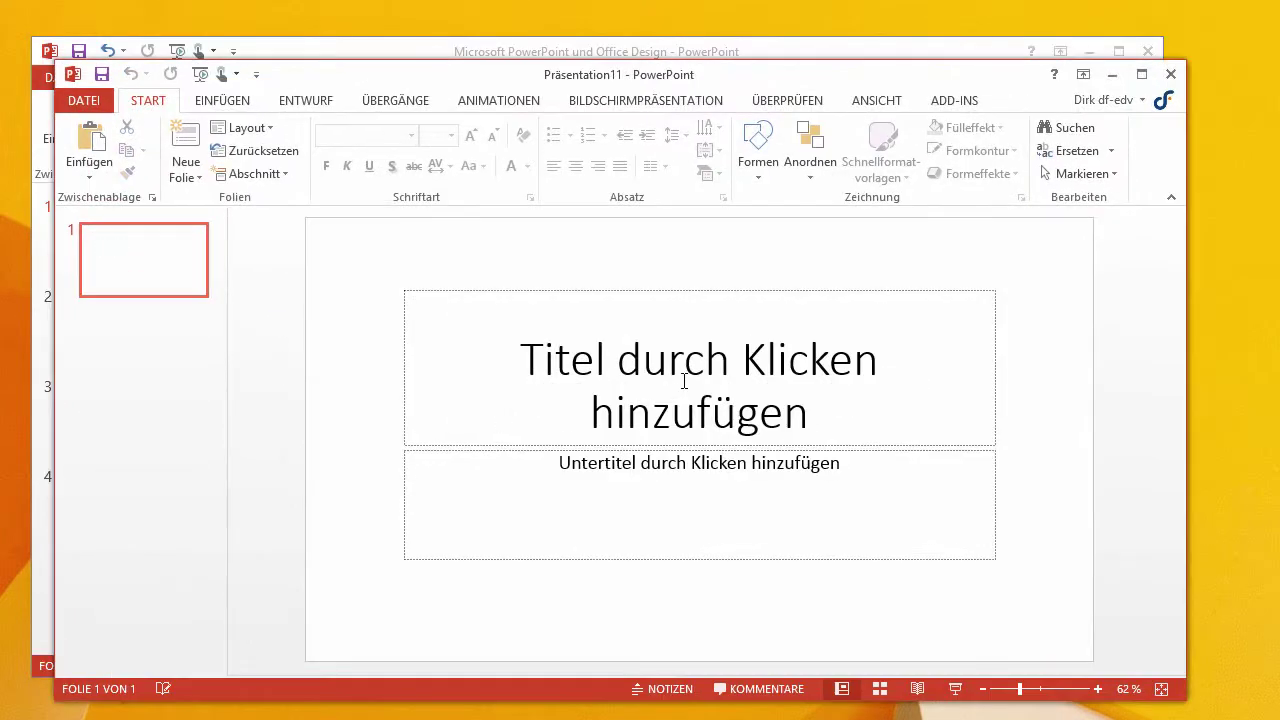
pyautogui.click(664, 387)
pyautogui.write('Neue PowerPoint-Präsentation')
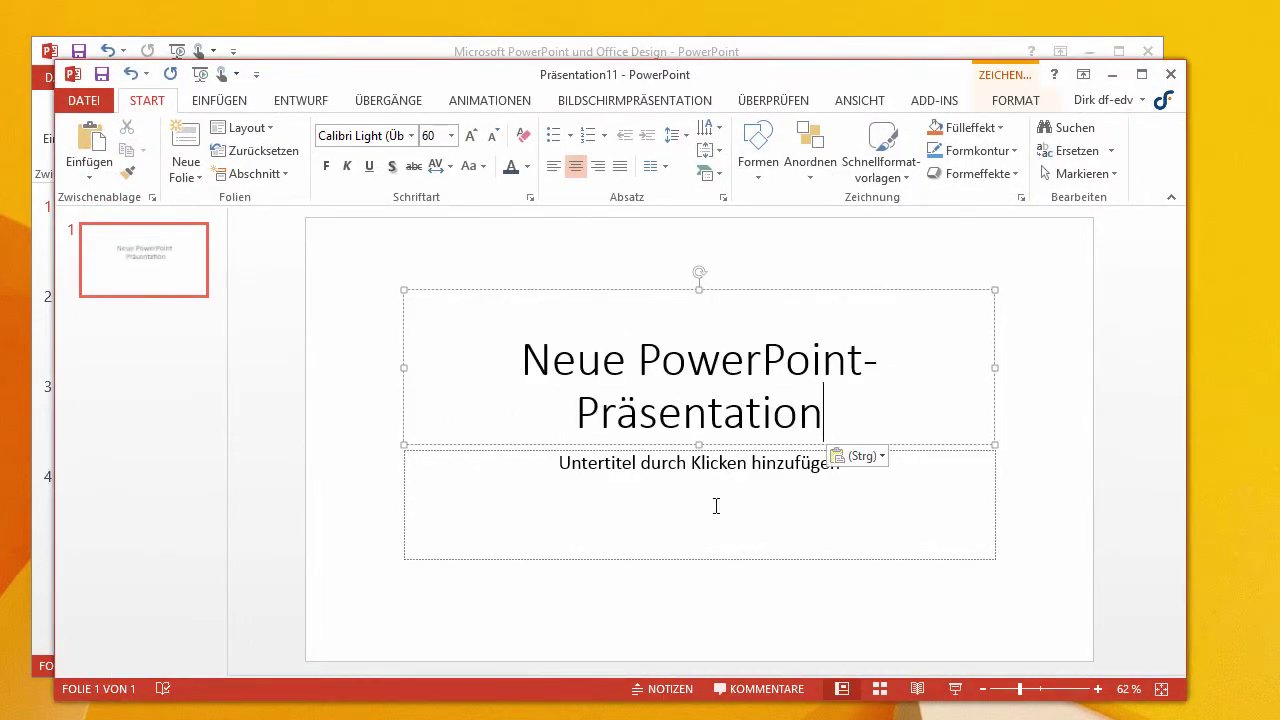
pyautogui.click(698, 466)
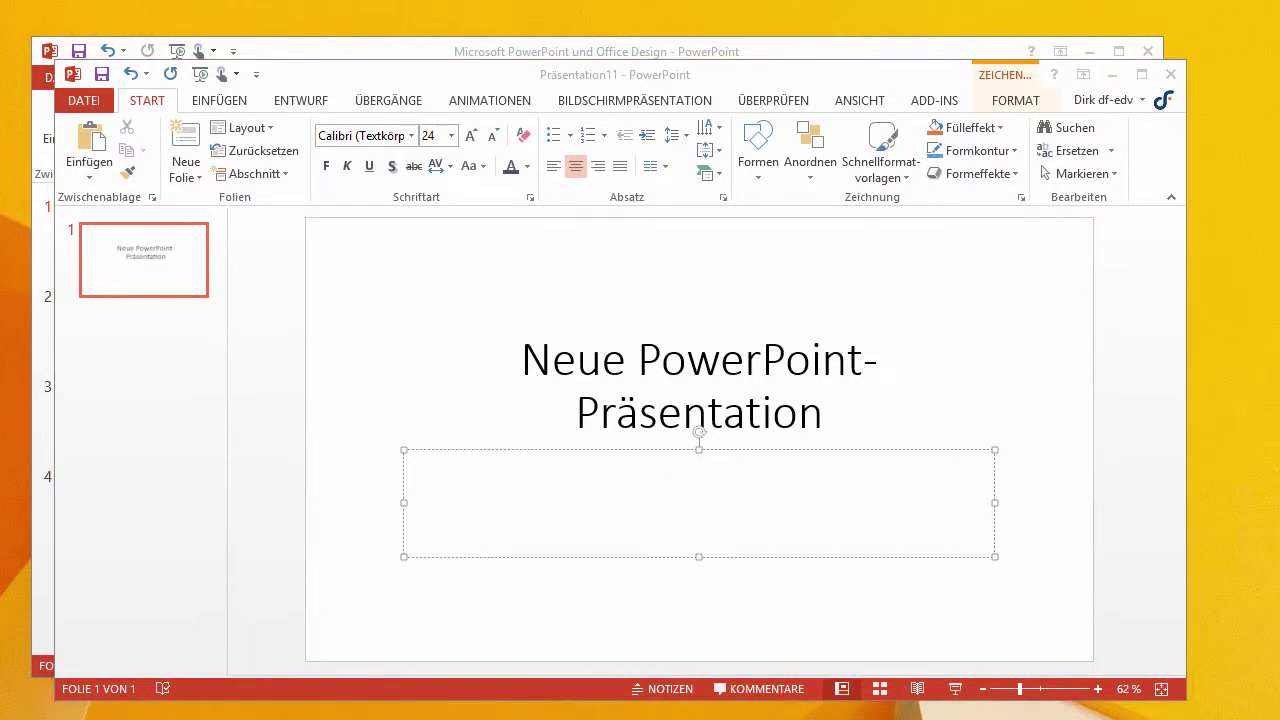
pyautogui.click(679, 487)
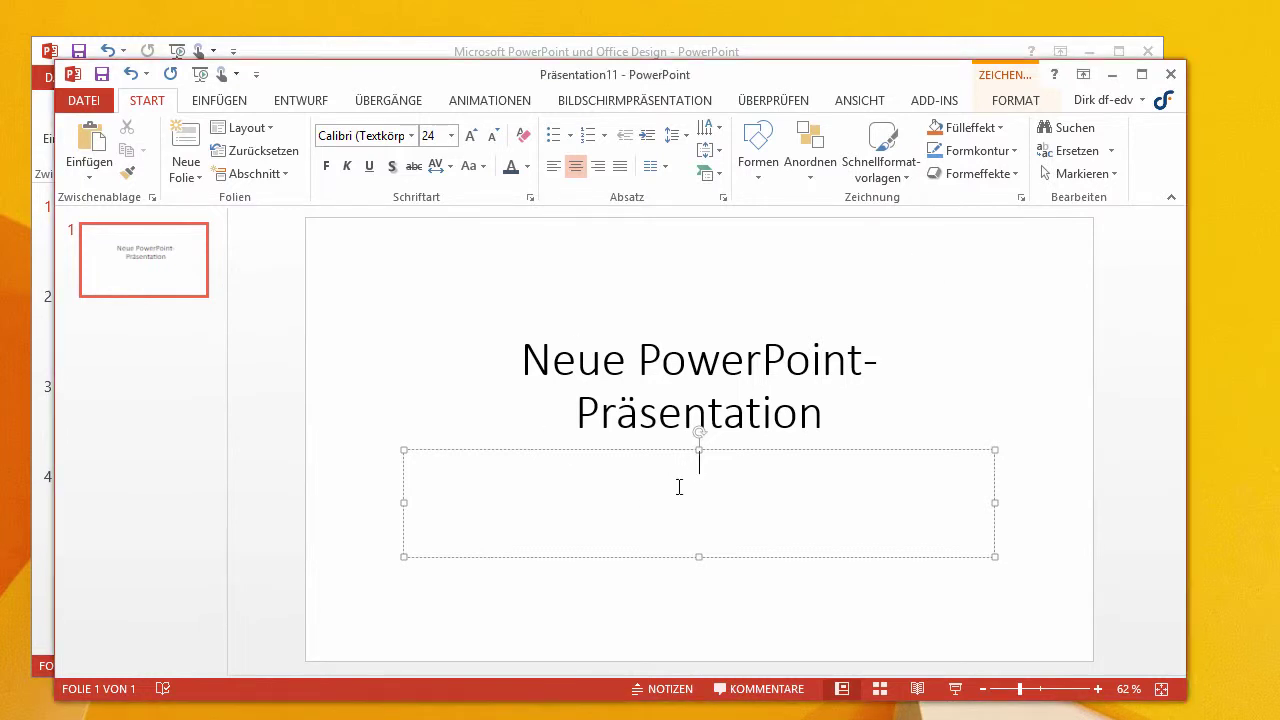
pyautogui.write('eigene Corporate-Design-Schriften und –Farben')
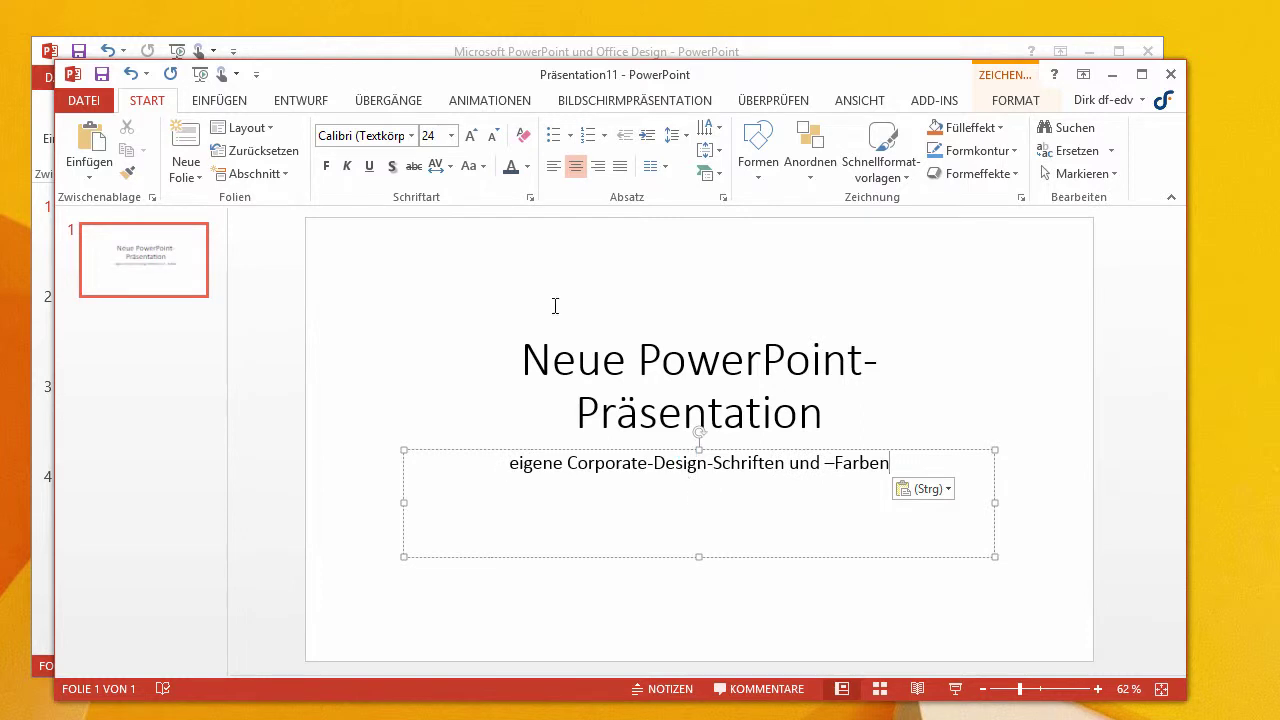
# - Add slide 2 titled 'Microsoft Office & Corporate Design' with a clustered column chart
pyautogui.click(183, 140)
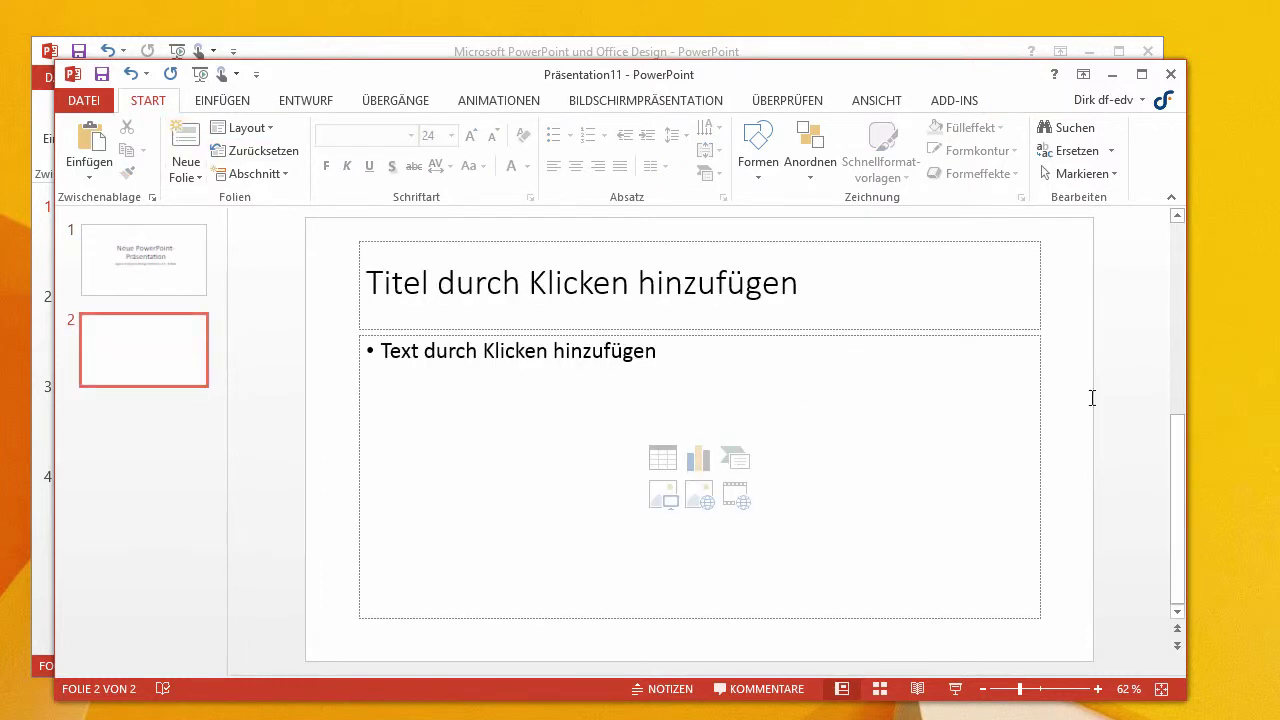
pyautogui.click(598, 286)
pyautogui.write('Microsoft Office & Corporate Design')
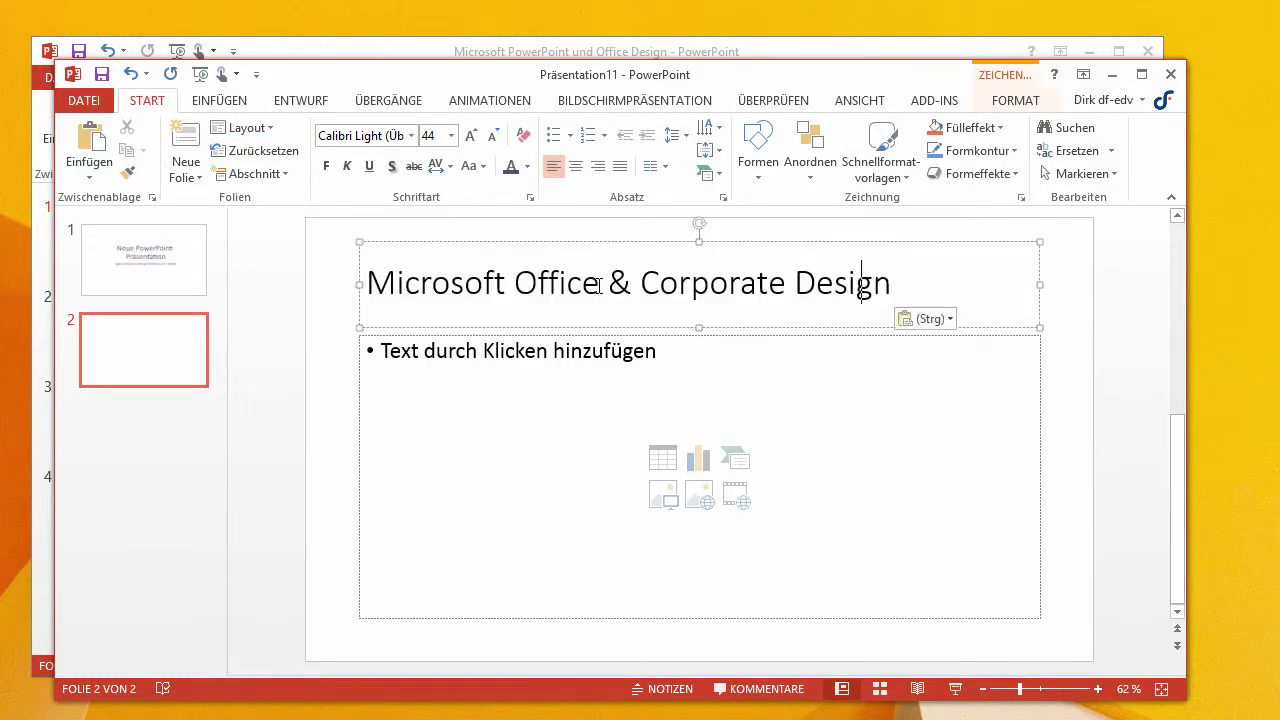
pyautogui.click(553, 353)
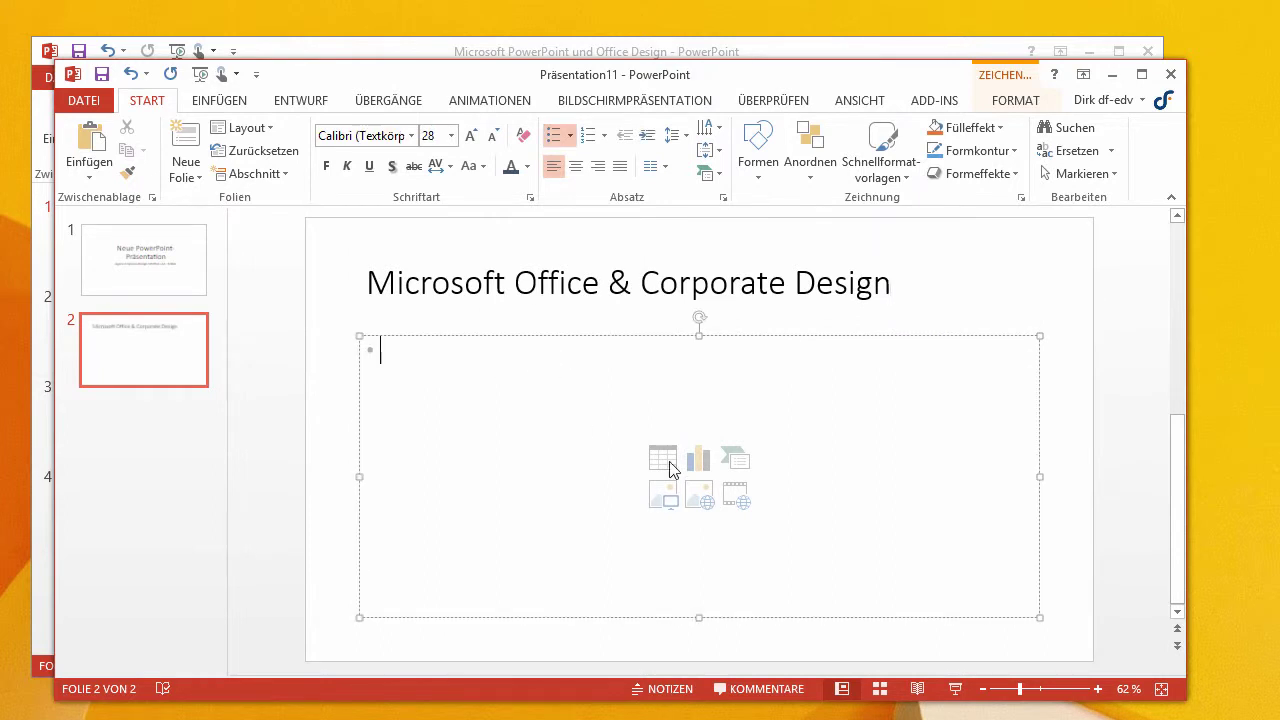
pyautogui.click(707, 470)
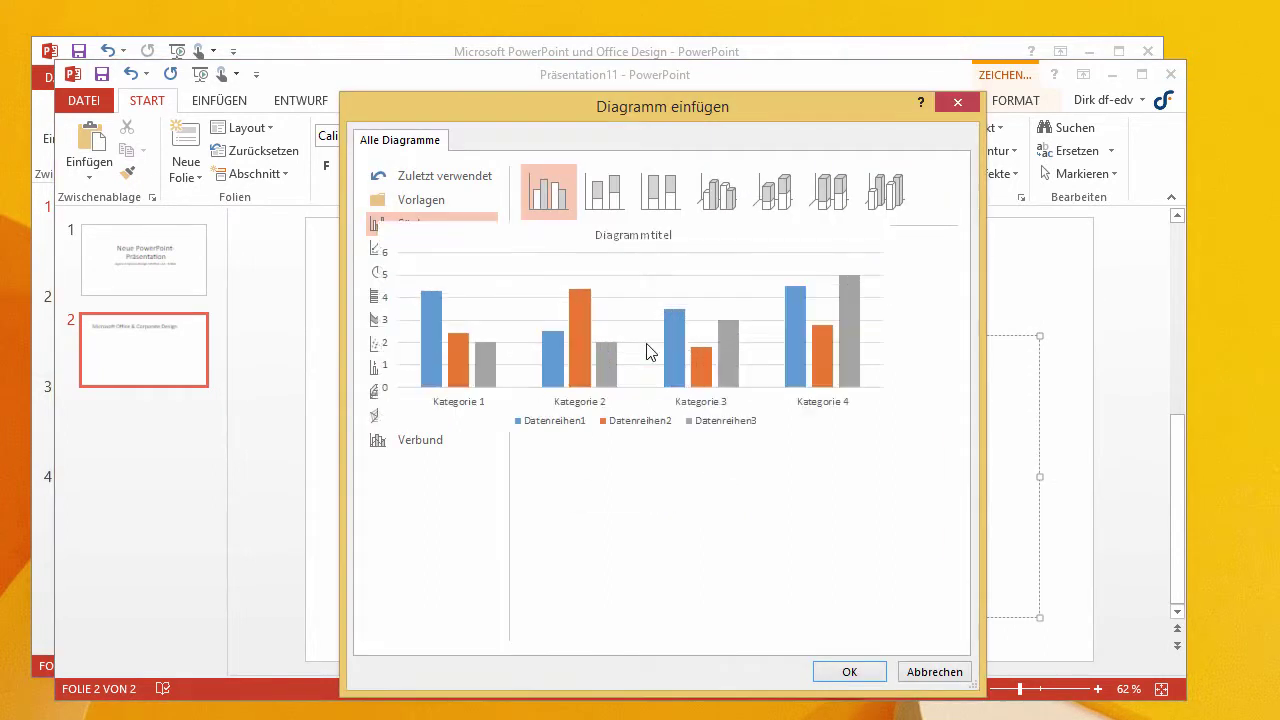
pyautogui.click(850, 674)
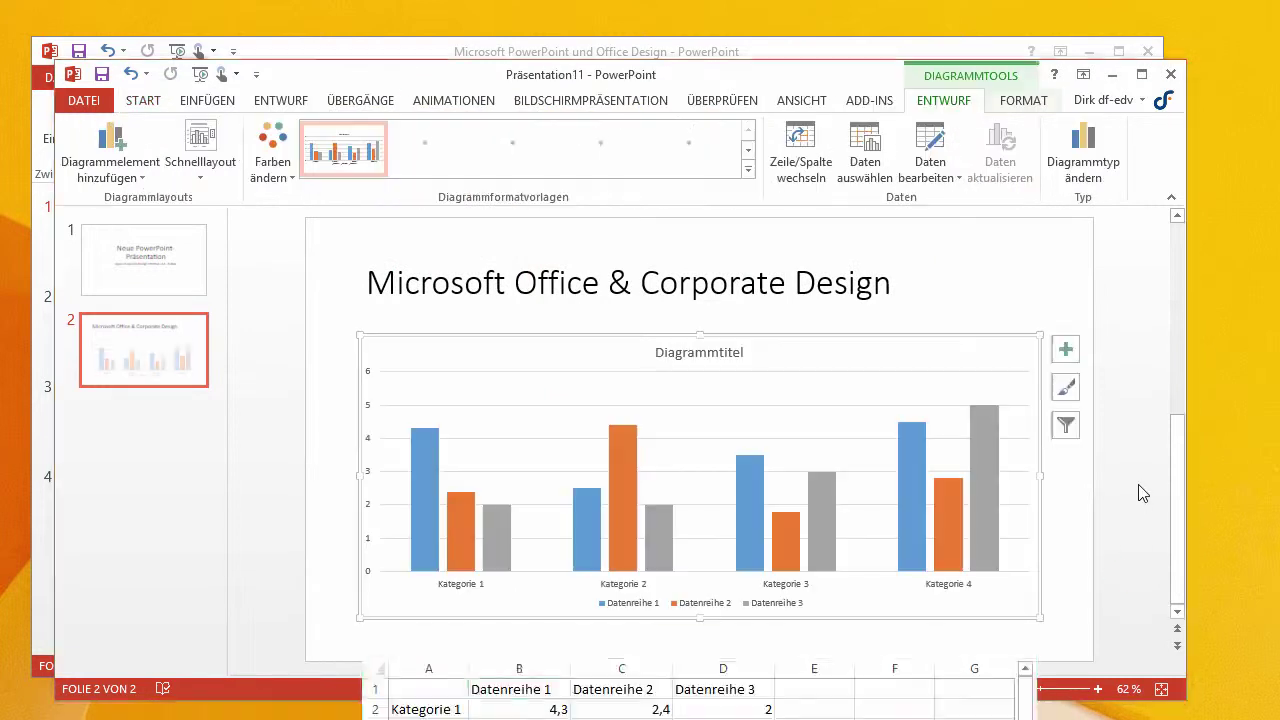
pyautogui.click(1021, 643)
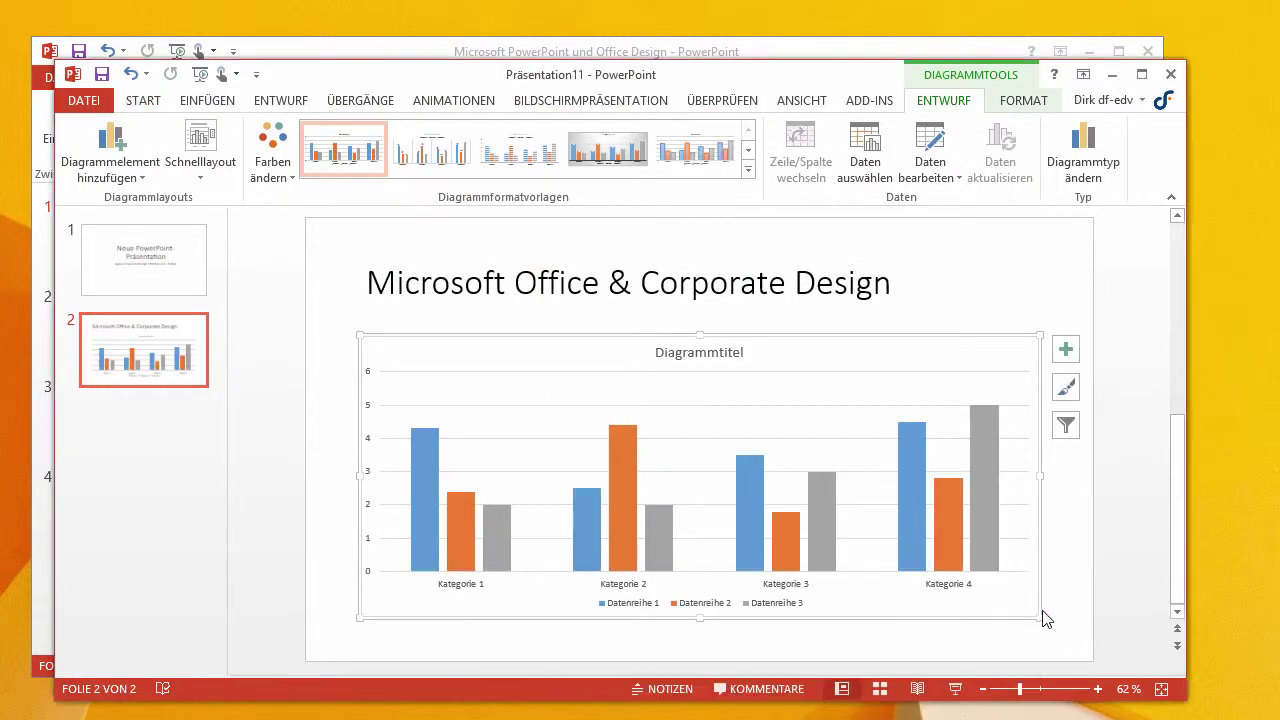
pyautogui.click(1117, 608)
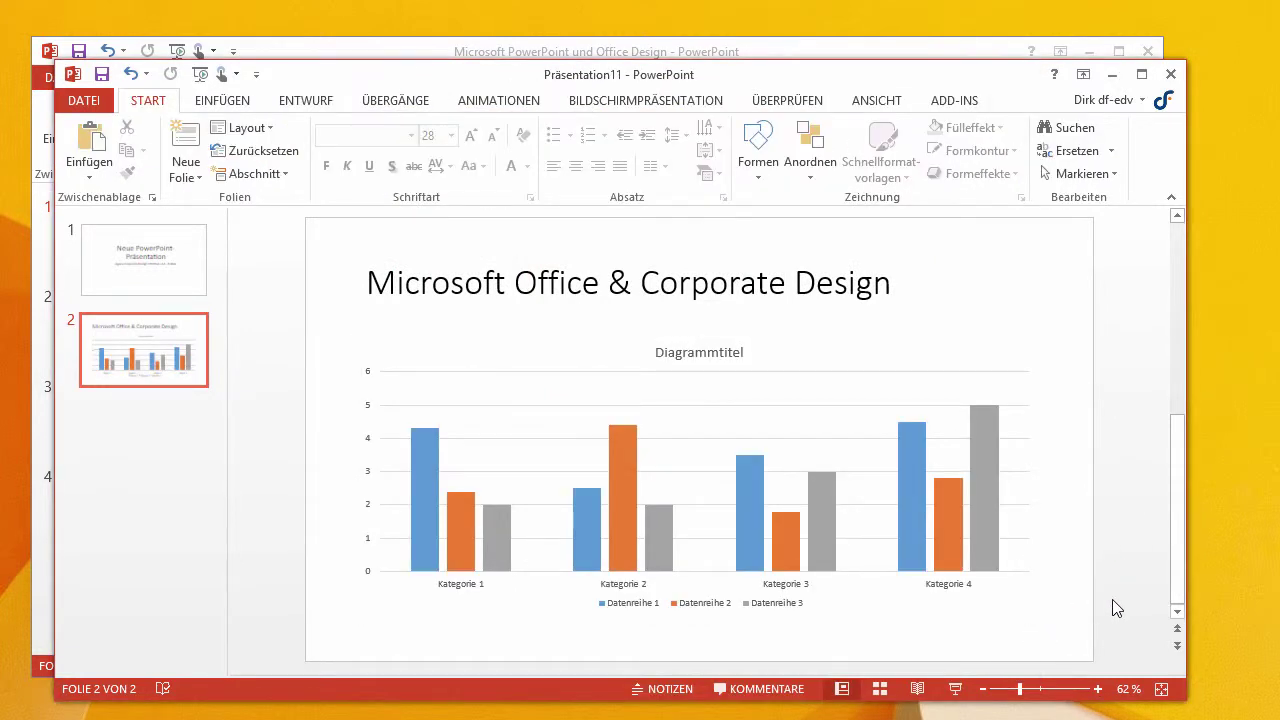
# - Apply the CD-df-edv colour scheme from the Design tab's Variants gallery
pyautogui.click(305, 101)
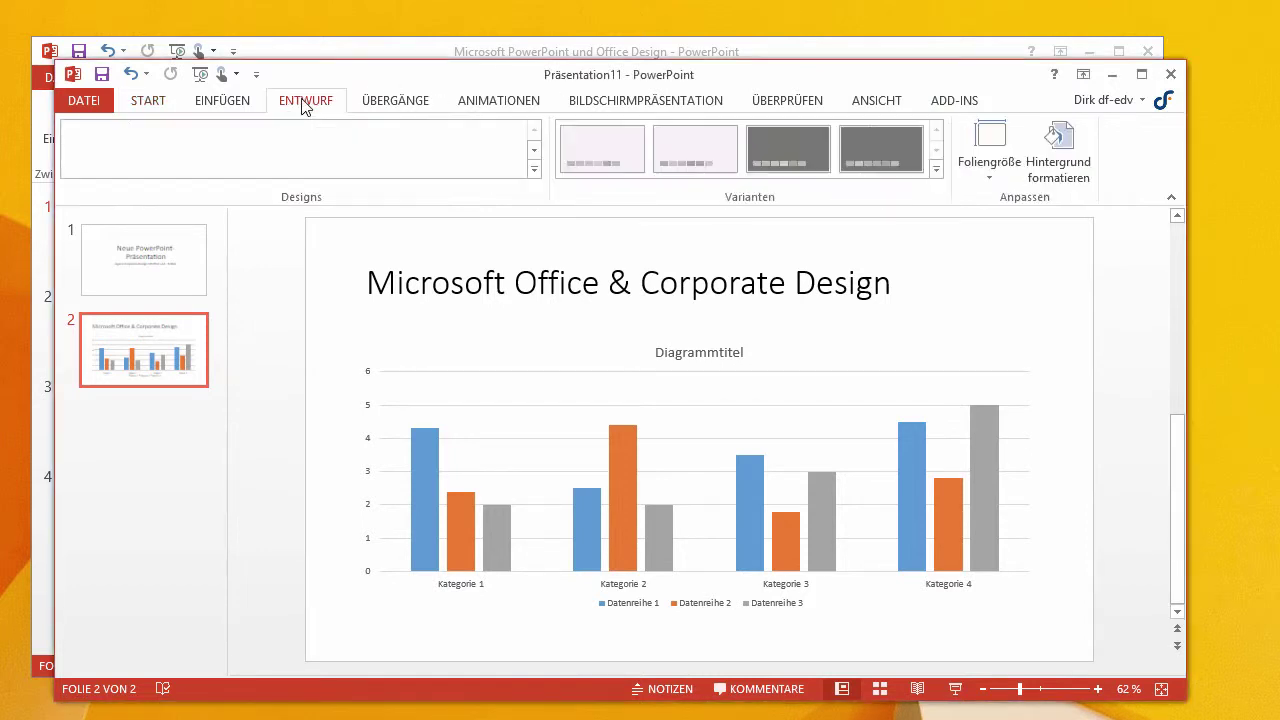
pyautogui.click(936, 170)
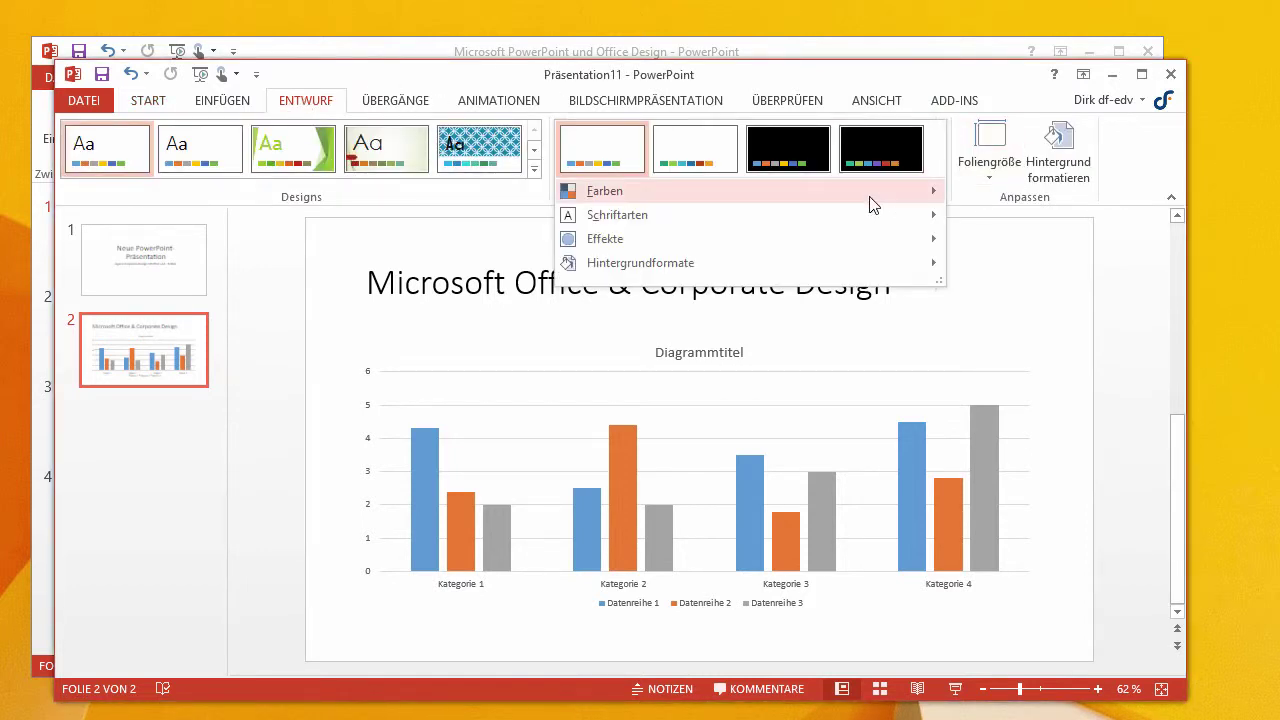
pyautogui.moveTo(930, 190)
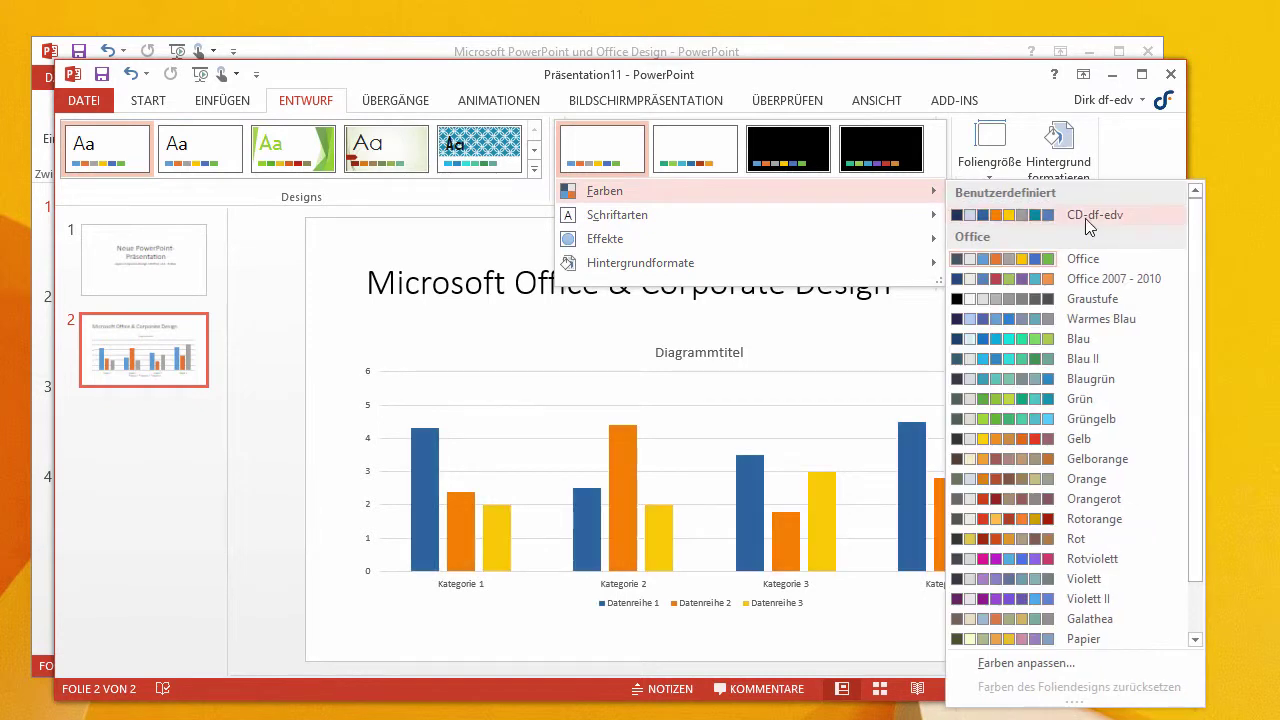
pyautogui.moveTo(886, 218)
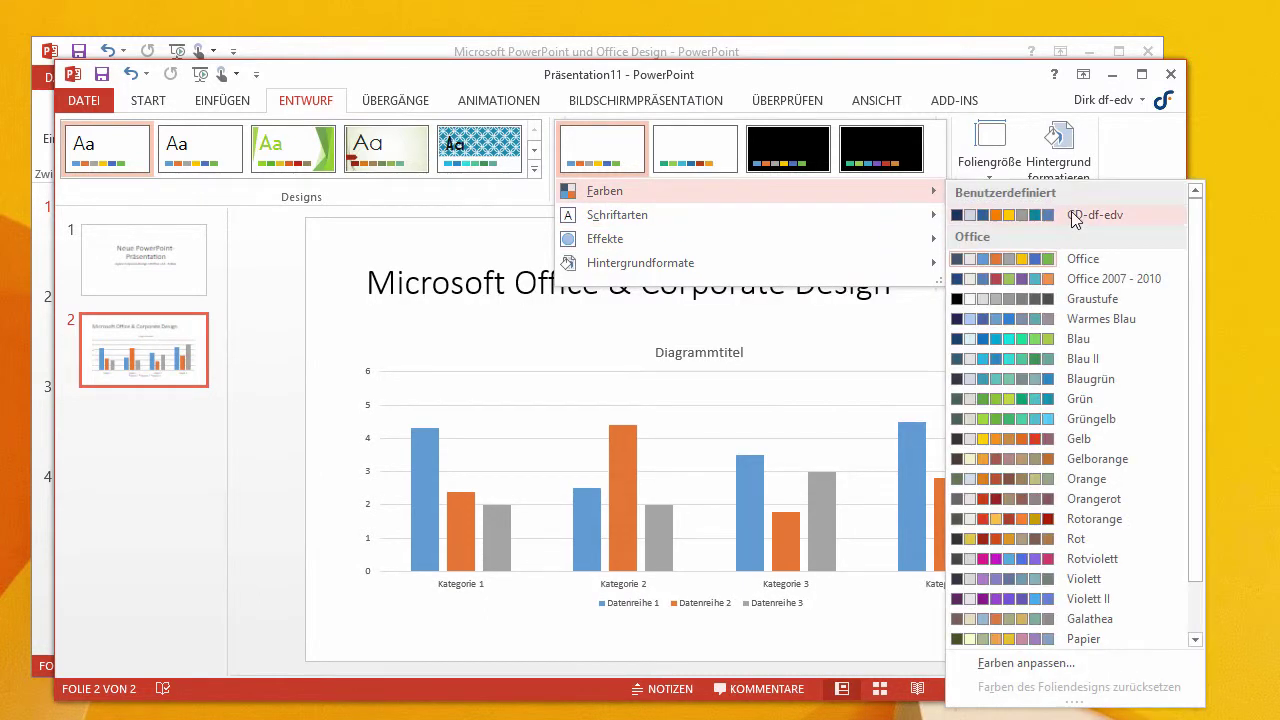
pyautogui.click(1086, 212)
# - Apply the CD-df-edv font set and check the result on slides 1 and 2
pyautogui.click(937, 183)
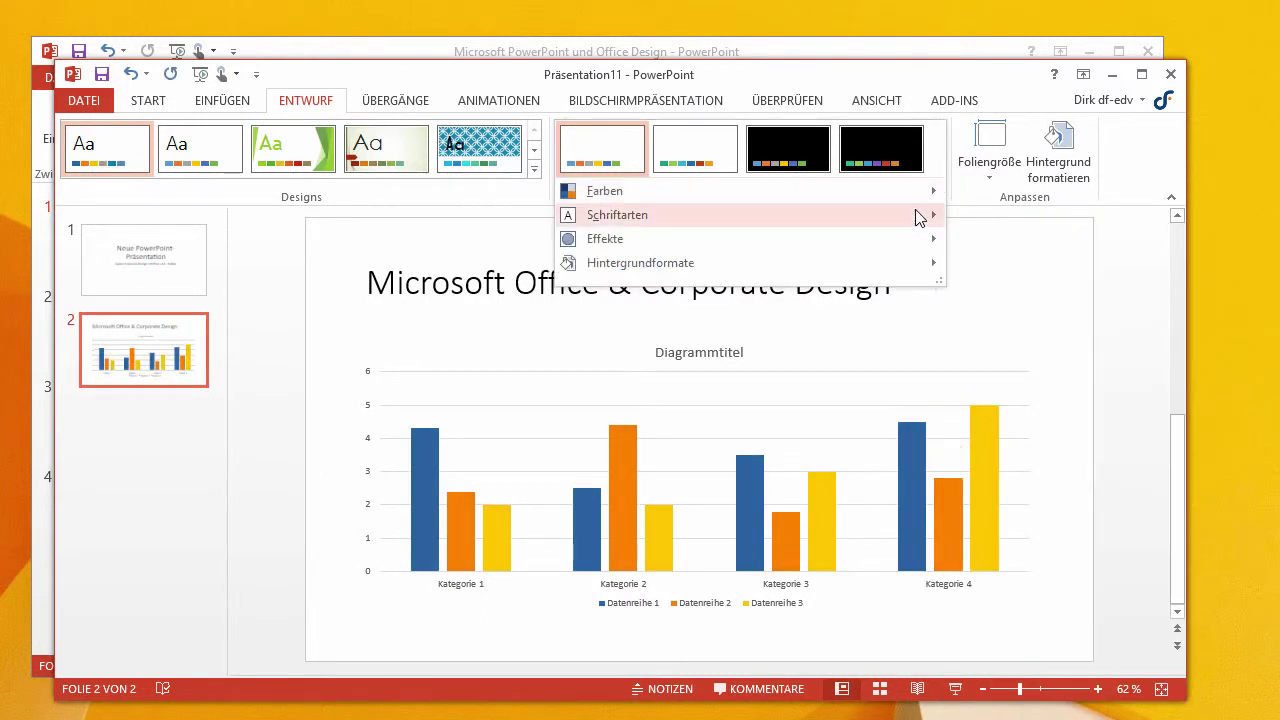
pyautogui.moveTo(917, 214)
pyautogui.click(1033, 258)
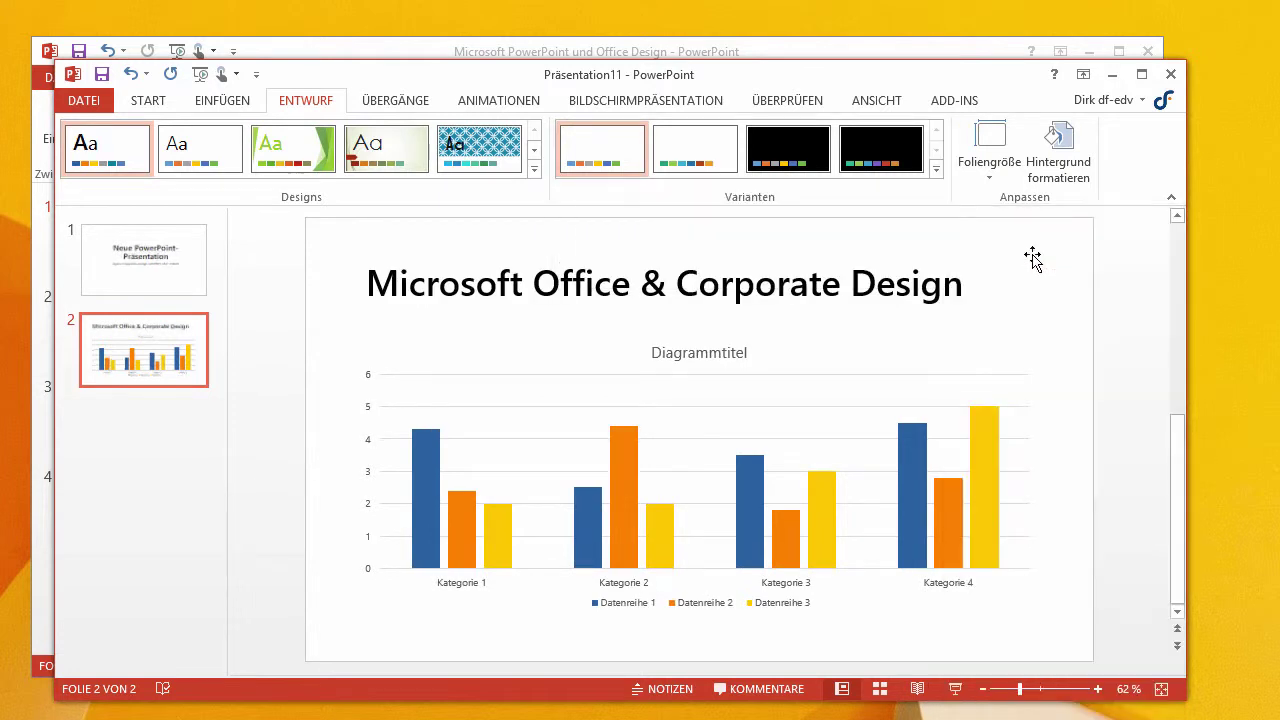
pyautogui.click(139, 288)
pyautogui.click(127, 346)
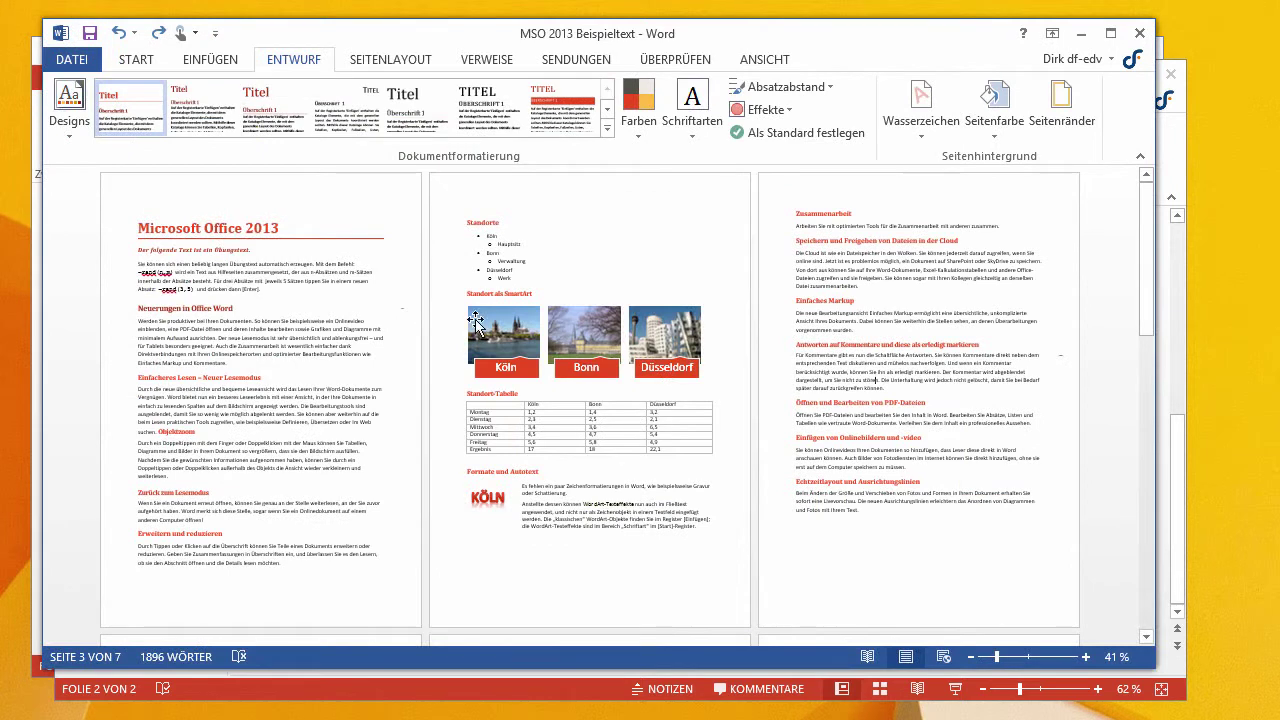
# - Apply the CD-df-edv colour scheme and CD-df-edv font set to the Word sample text document
pyautogui.click(640, 128)
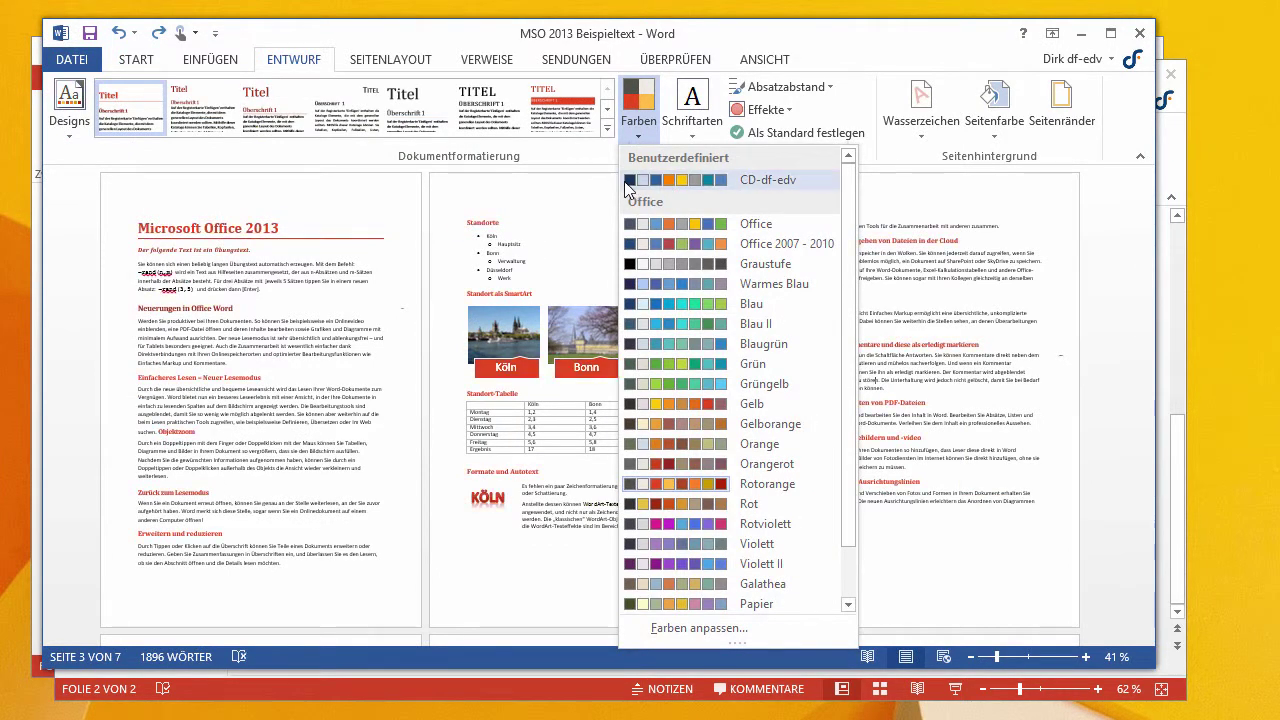
pyautogui.click(628, 181)
pyautogui.click(689, 137)
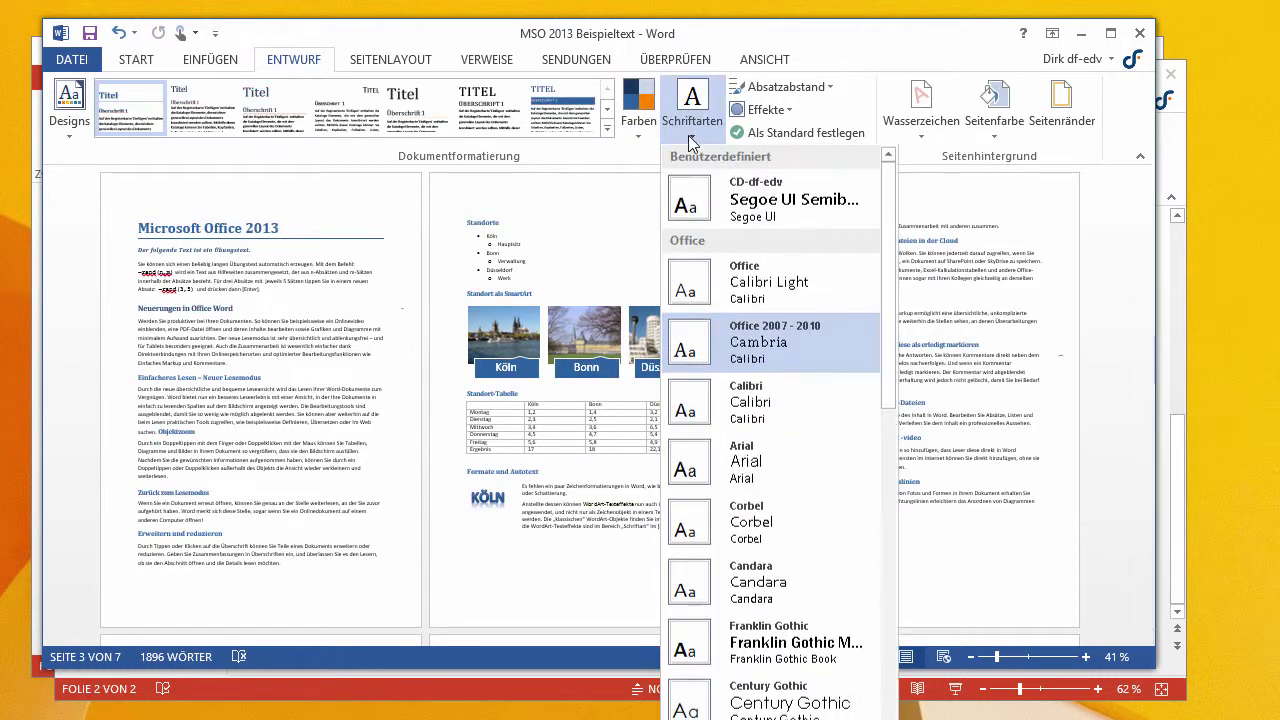
pyautogui.click(735, 208)
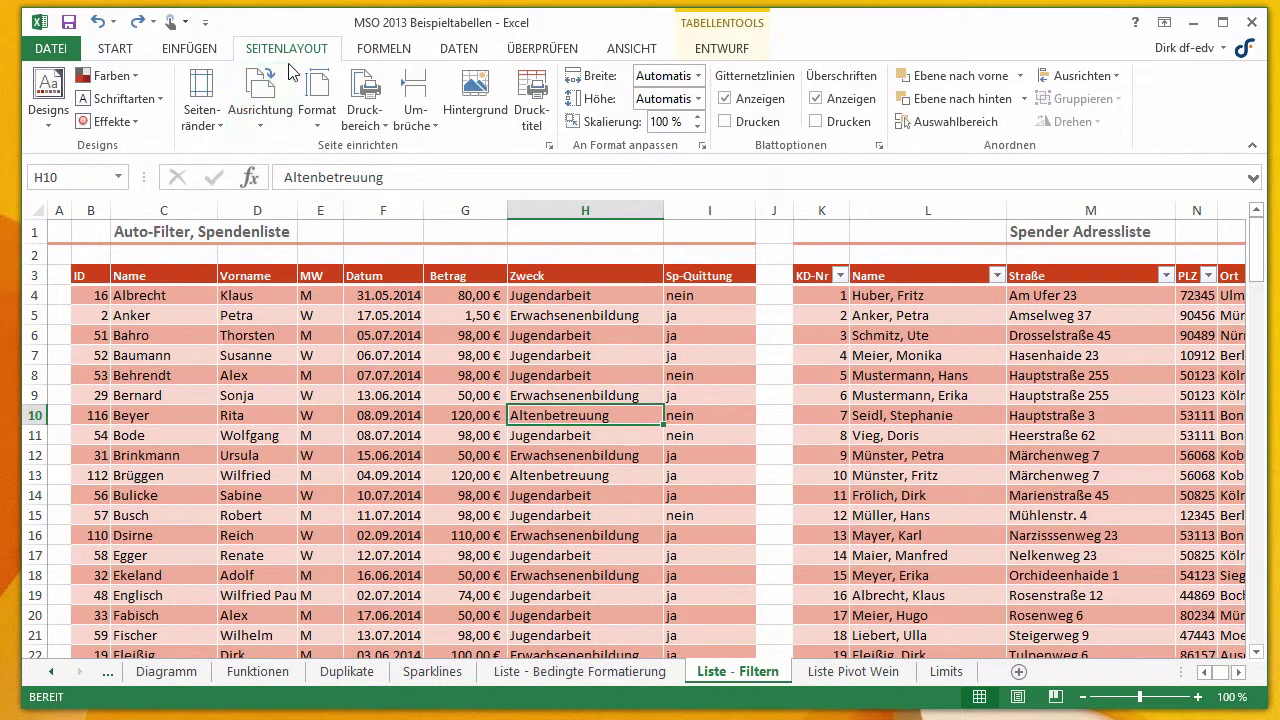
# - Apply CD-df-edv colours and fonts on Seitenlayout, turning the Spendenliste tables blue with Segoe UI
pyautogui.click(140, 78)
pyautogui.click(145, 125)
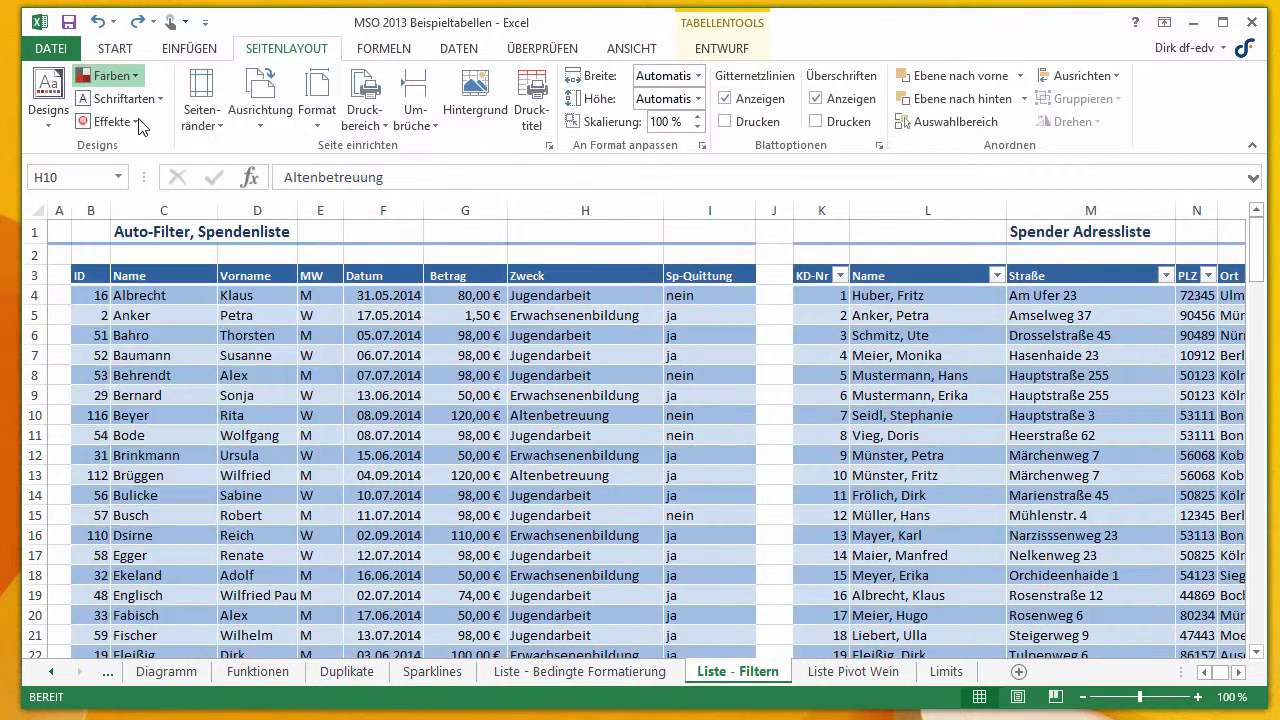
pyautogui.click(118, 98)
pyautogui.click(110, 160)
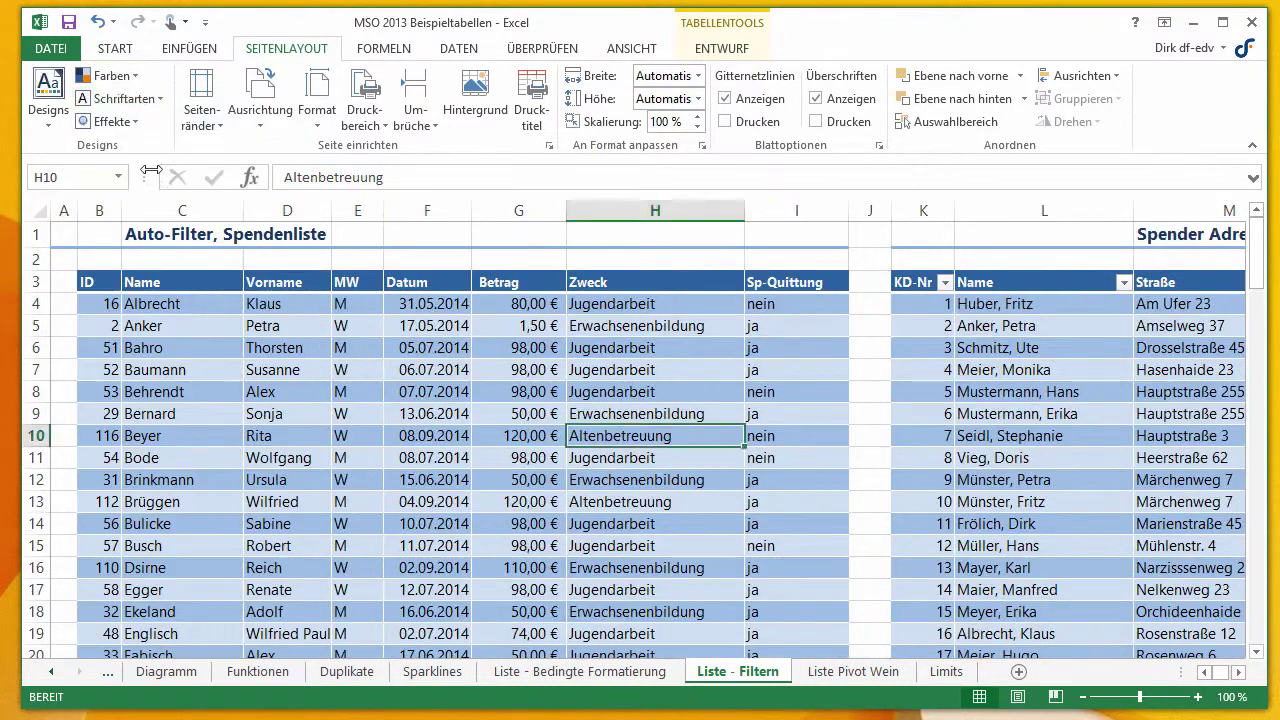